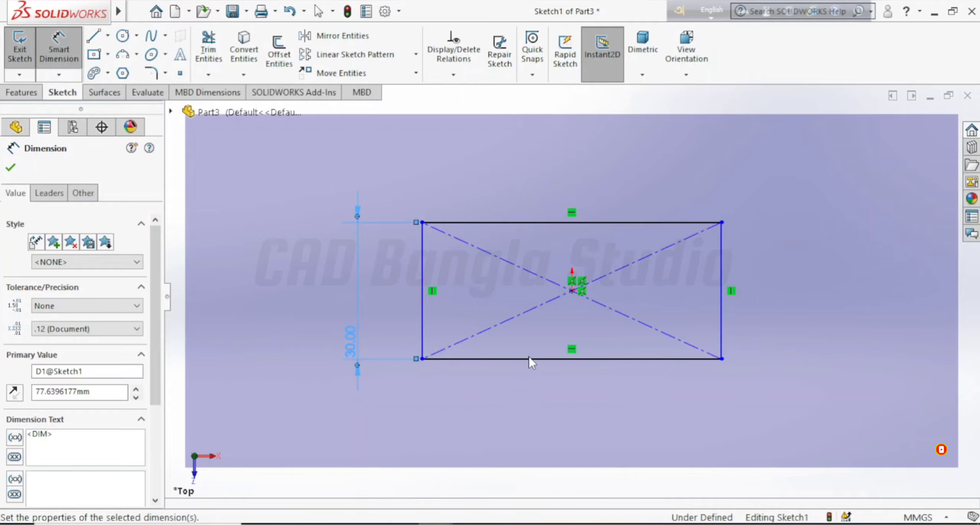
# Dimension the centre rectangle 30 mm high and 70 mm long
pyautogui.press('Return')
pyautogui.click(535, 359)
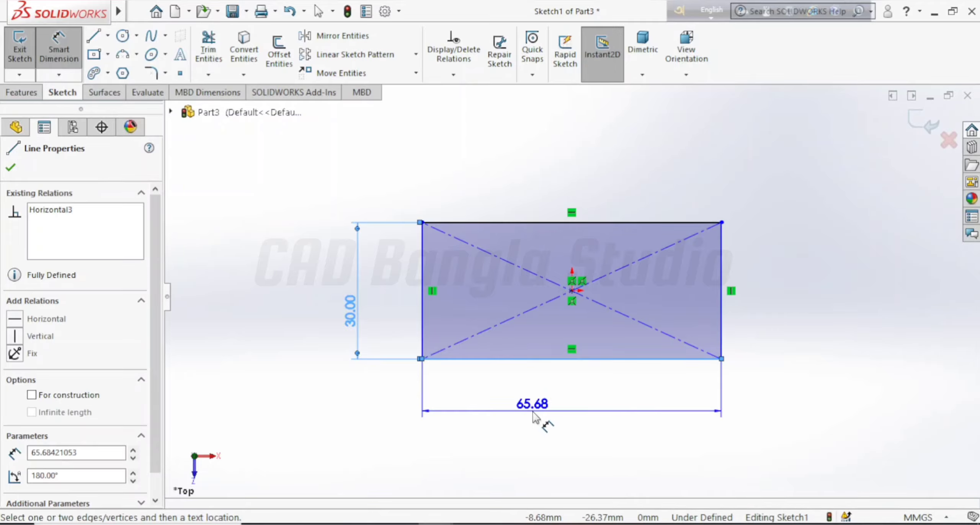
pyautogui.click(534, 412)
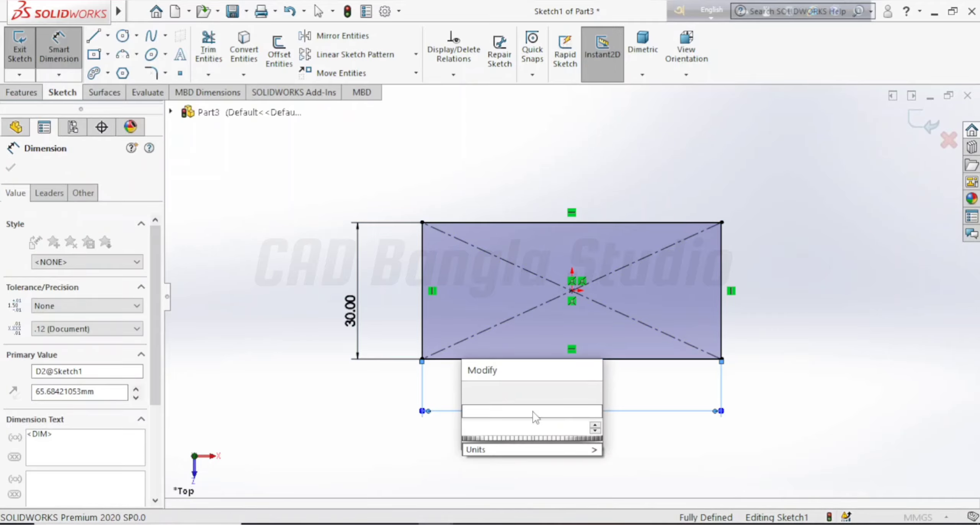
pyautogui.press('Return')
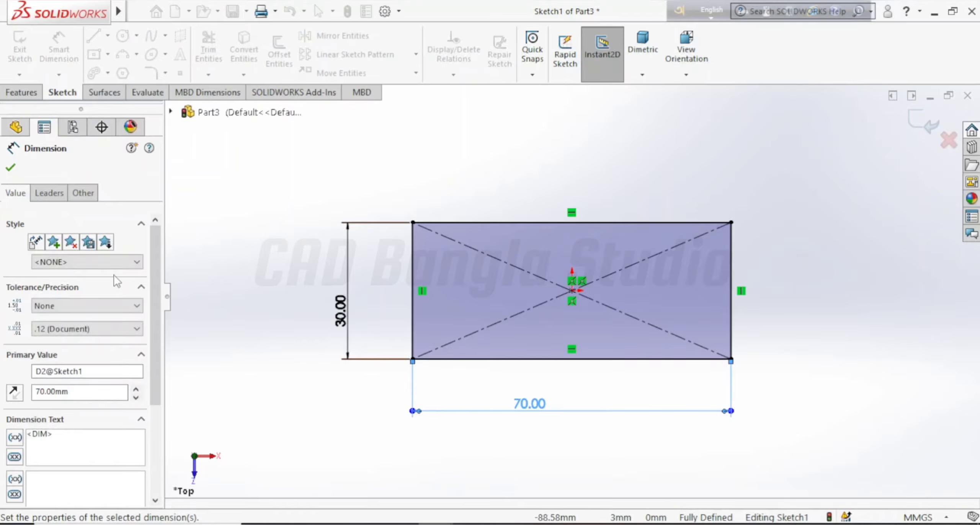
pyautogui.click(11, 169)
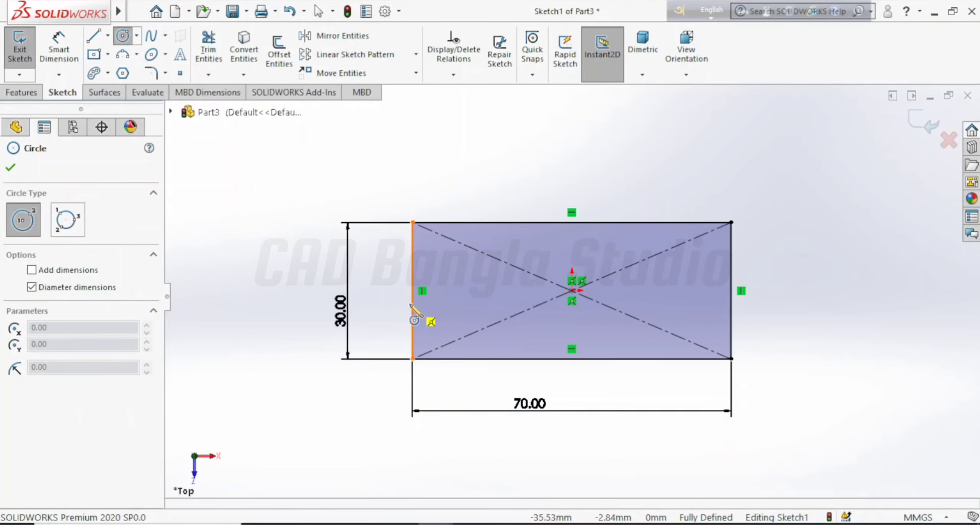
# Draw a circle centred on the midpoint of the rectangle's left edge and set its diameter to 24 mm
pyautogui.click(412, 291)
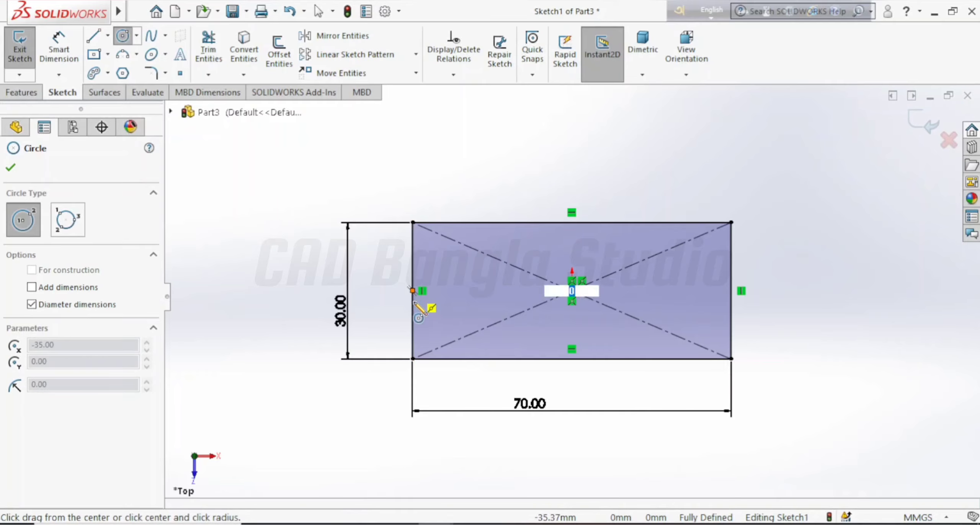
pyautogui.click(420, 339)
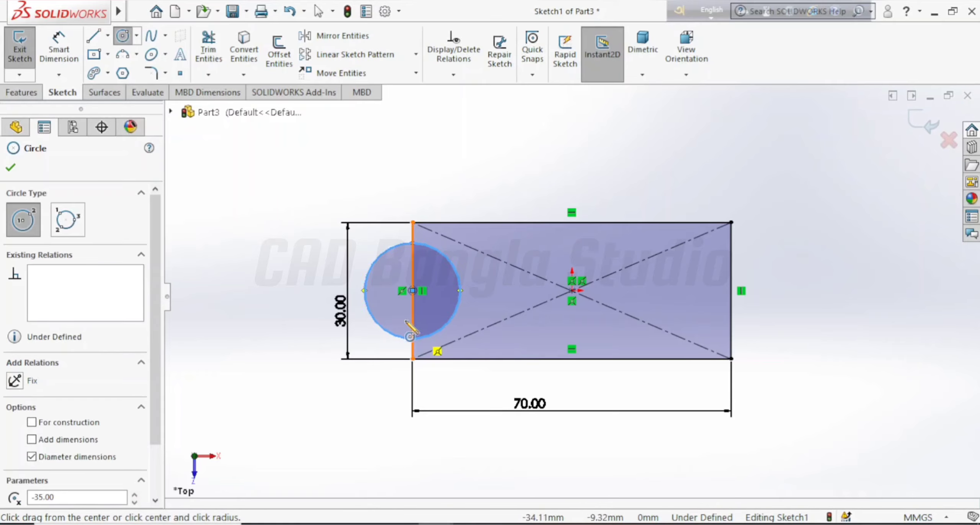
pyautogui.click(59, 50)
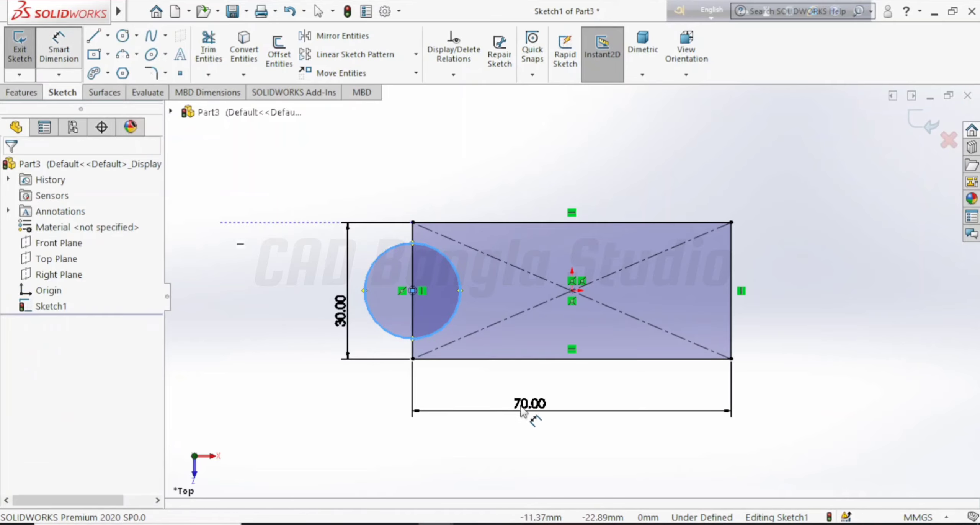
pyautogui.click(386, 332)
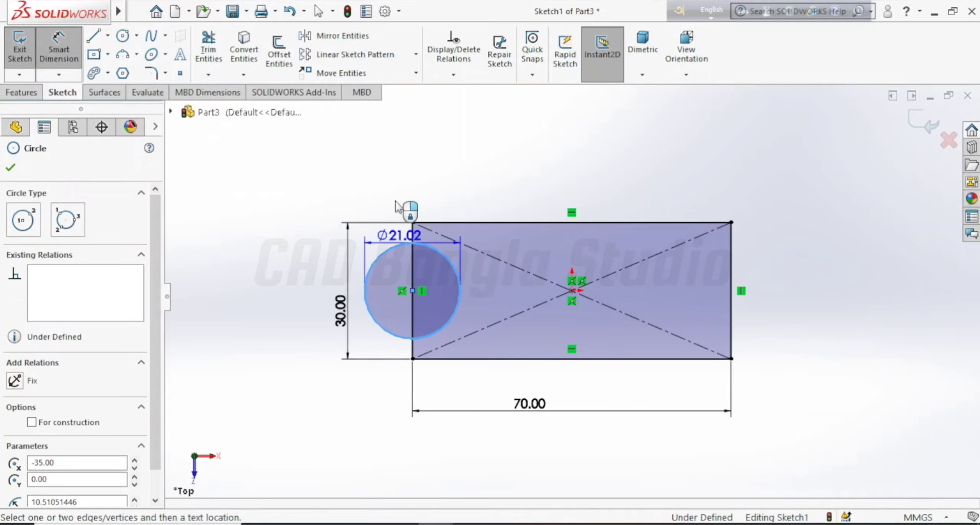
pyautogui.click(396, 199)
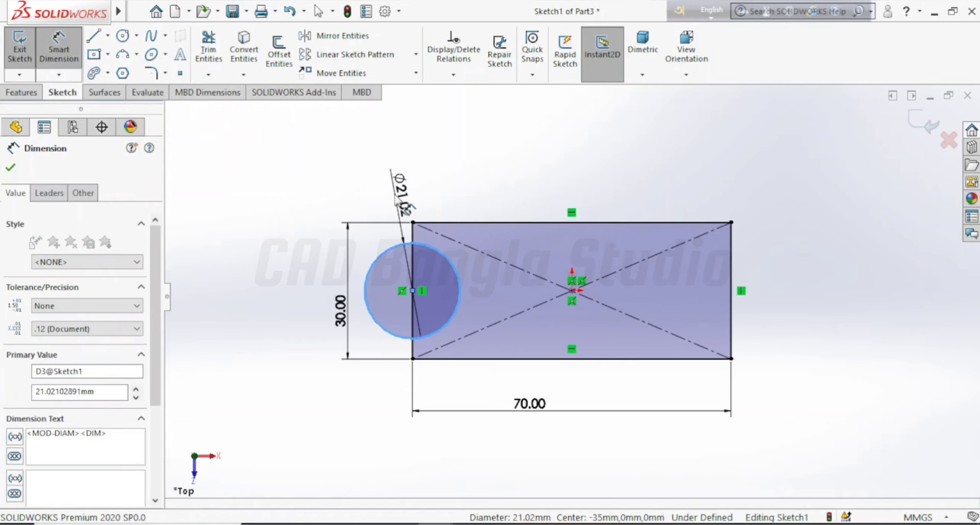
pyautogui.press('Return')
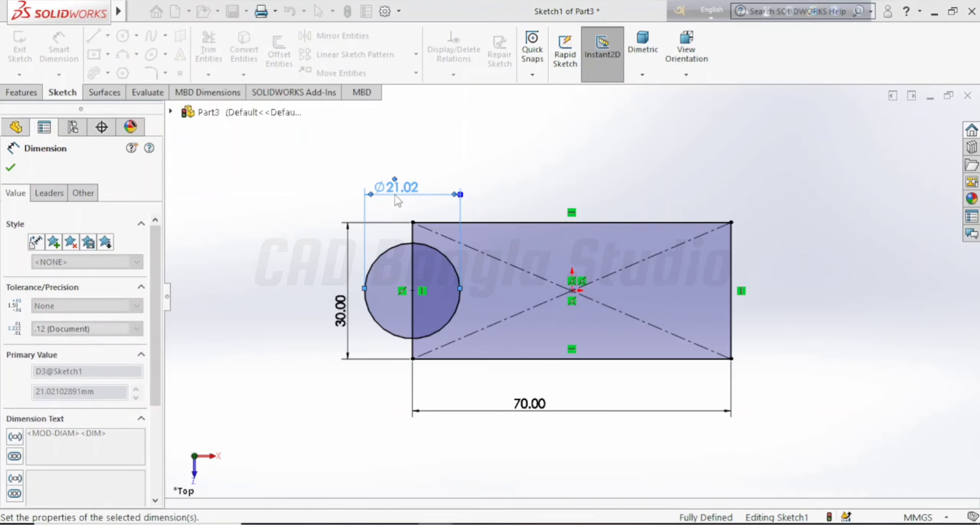
pyautogui.click(10, 167)
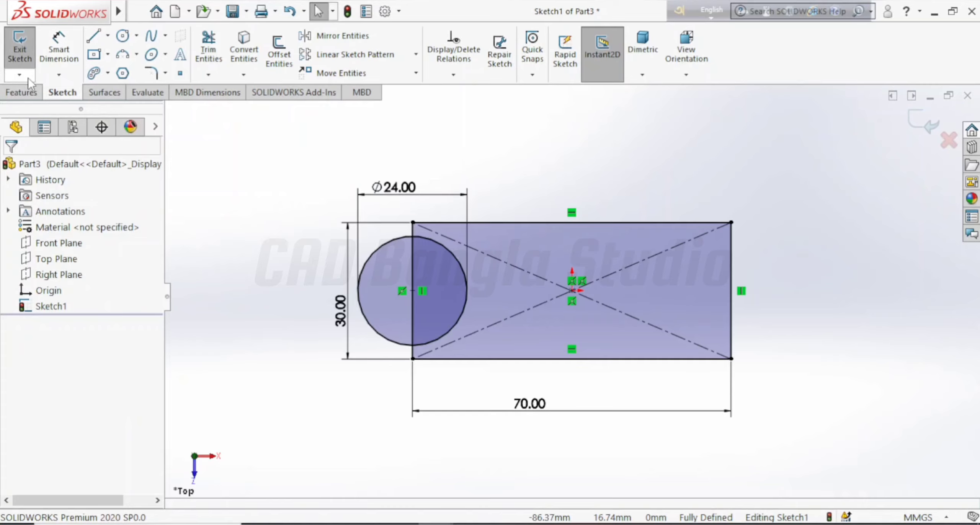
pyautogui.click(22, 91)
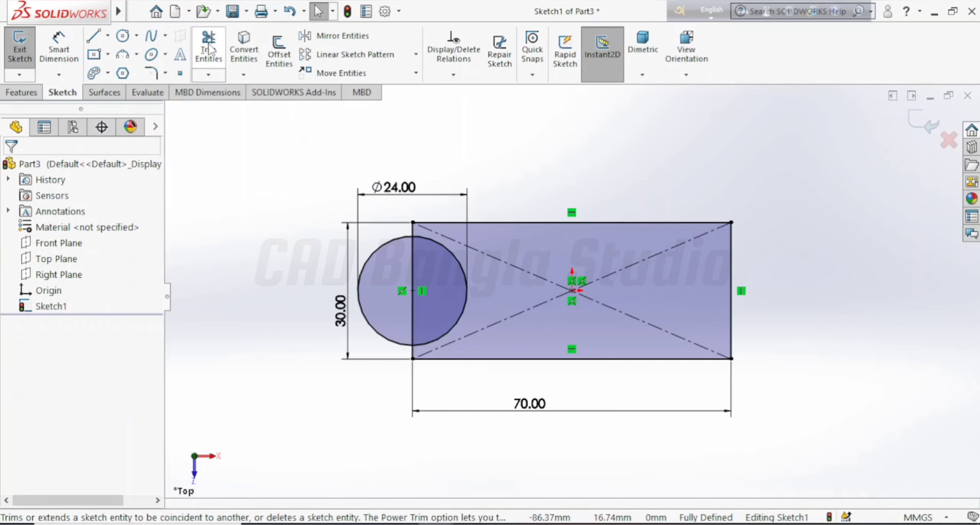
# Trim away the circle's outer half and the rectangle edge segment inside it to form a semicircular notch
pyautogui.click(209, 48)
pyautogui.click(368, 262)
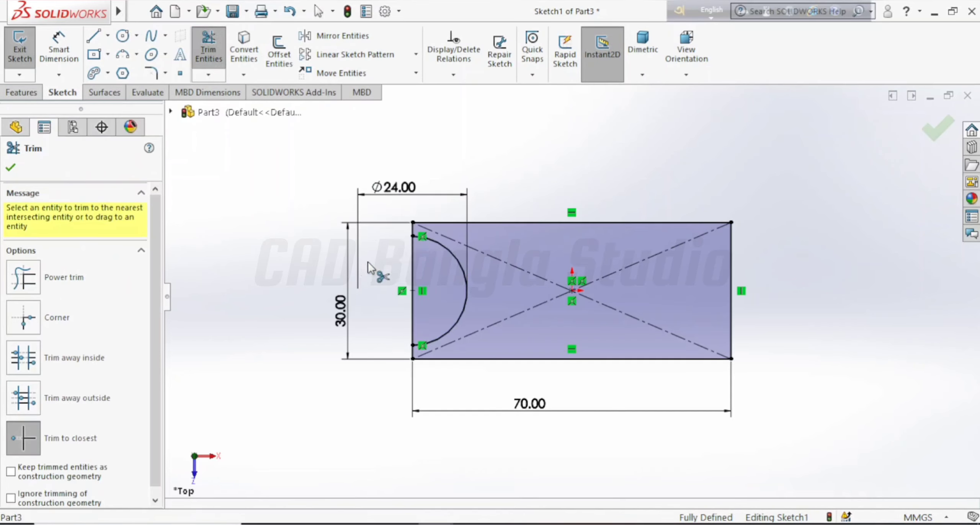
pyautogui.click(414, 294)
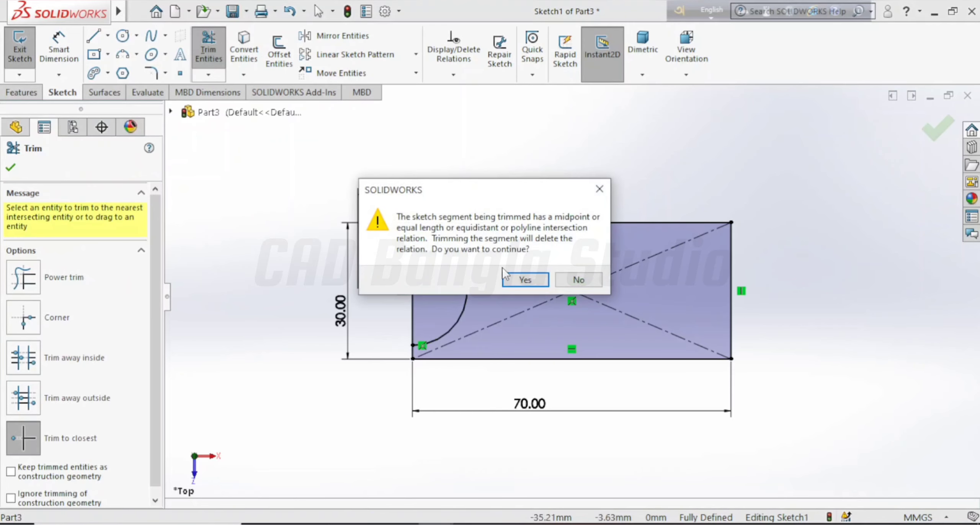
pyautogui.click(524, 281)
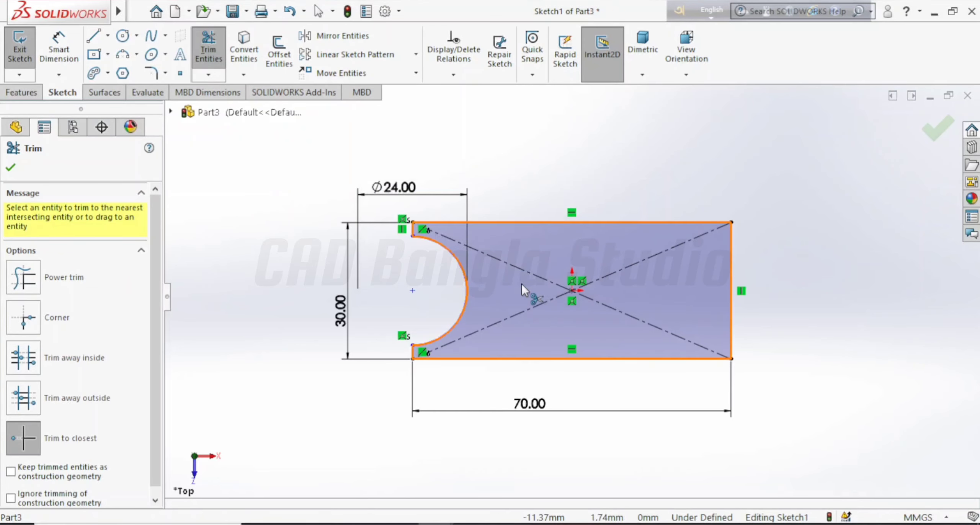
pyautogui.click(11, 167)
# Extrude the notched profile as a 12 mm blind boss in the reversed direction, below the sketch plane
pyautogui.click(21, 93)
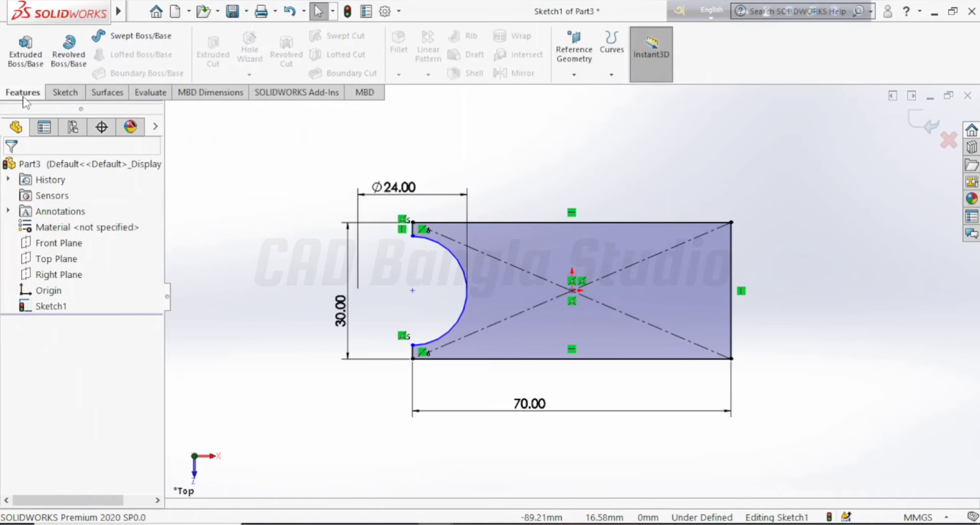
pyautogui.click(20, 55)
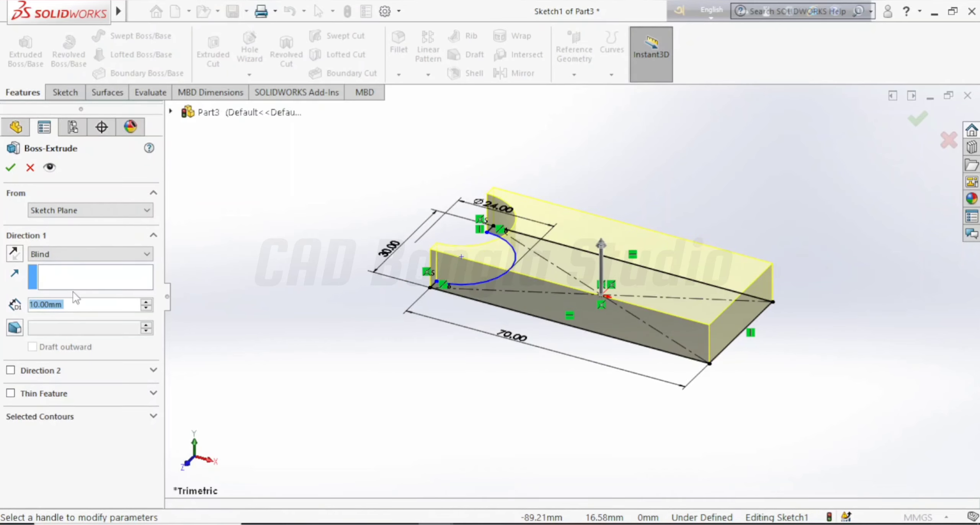
pyautogui.write('12')
pyautogui.press('Return')
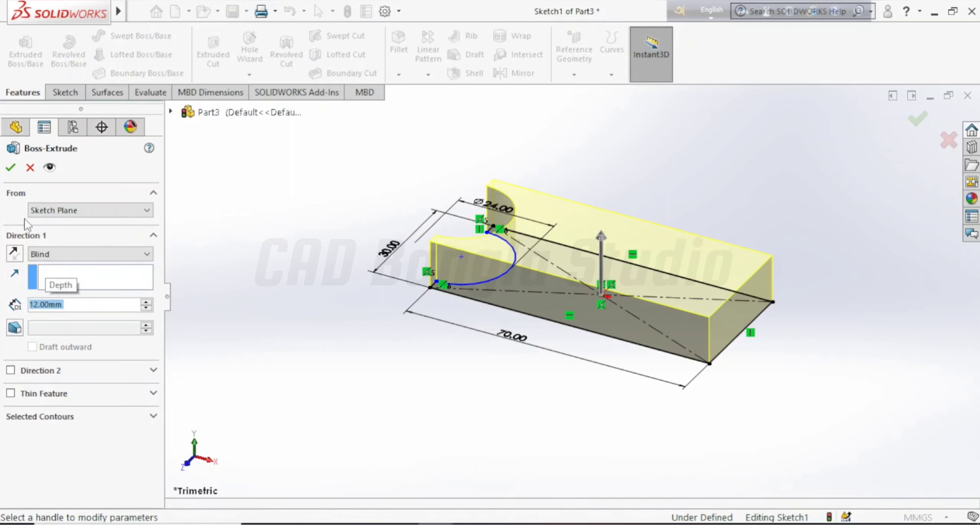
pyautogui.click(15, 253)
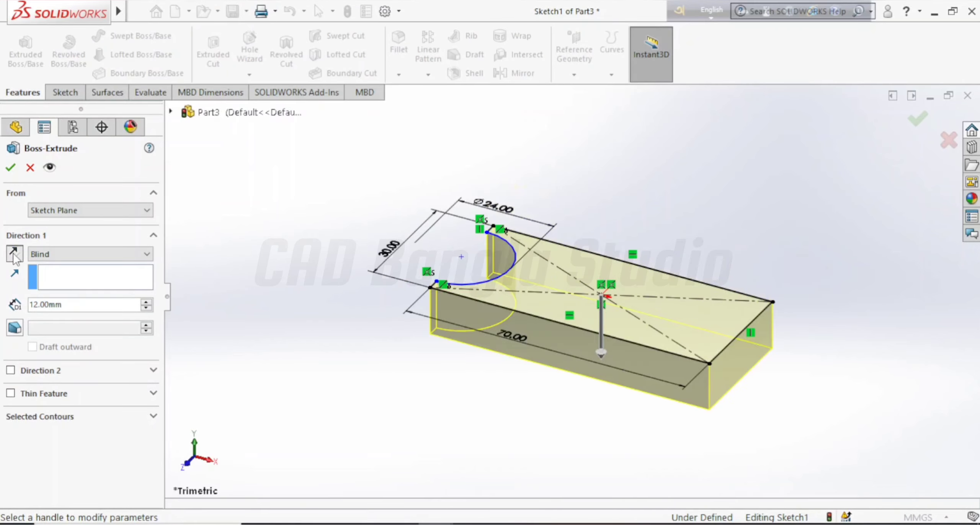
pyautogui.click(11, 169)
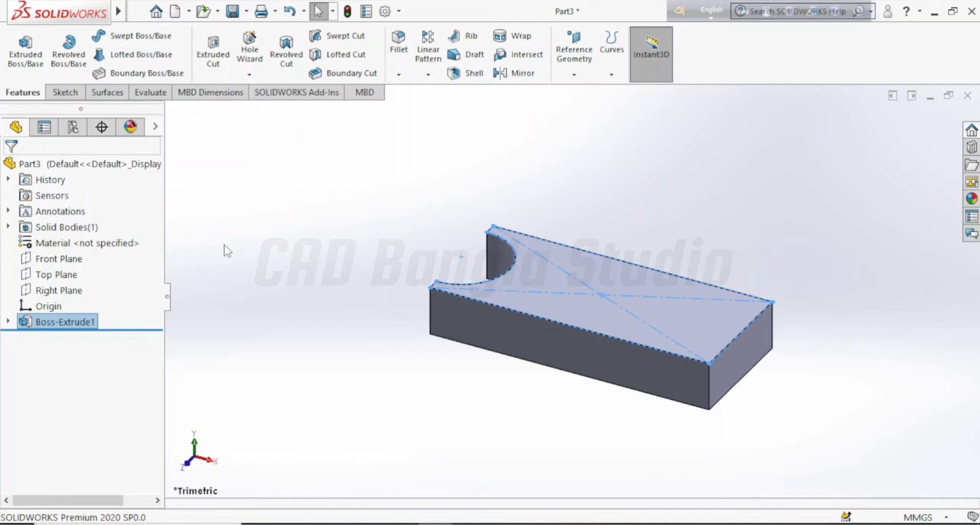
# On the block's long front face, sketch a corner rectangle about 29 by 5.7 mm standing on the bottom edge
pyautogui.click(519, 324)
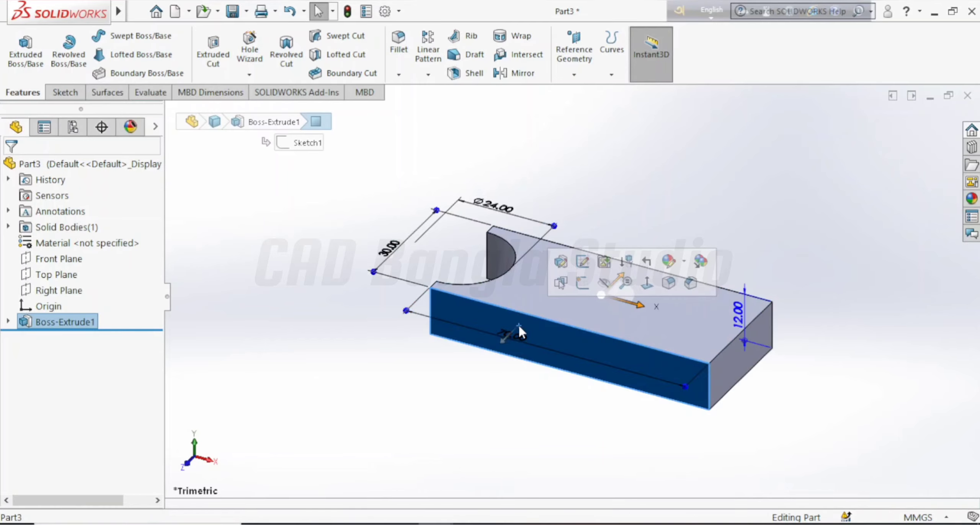
pyautogui.click(582, 284)
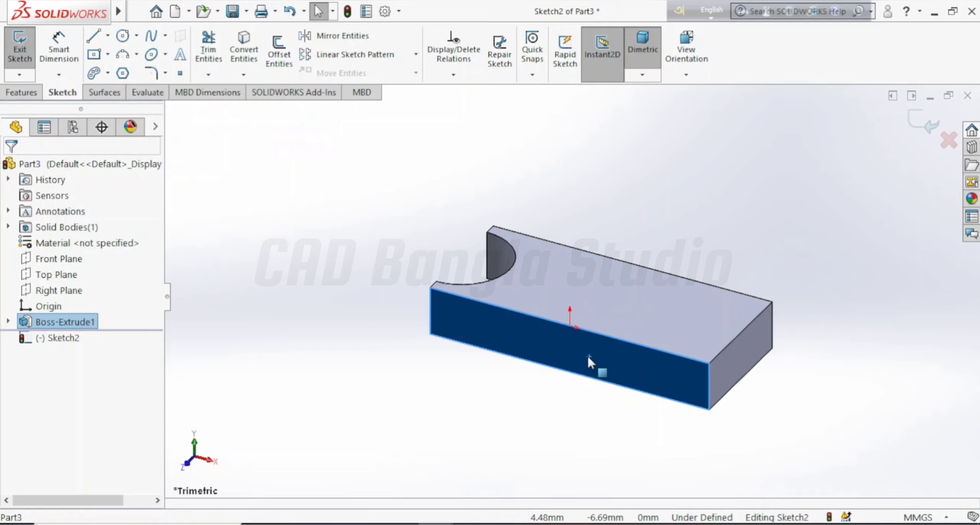
pyautogui.click(94, 54)
pyautogui.click(108, 55)
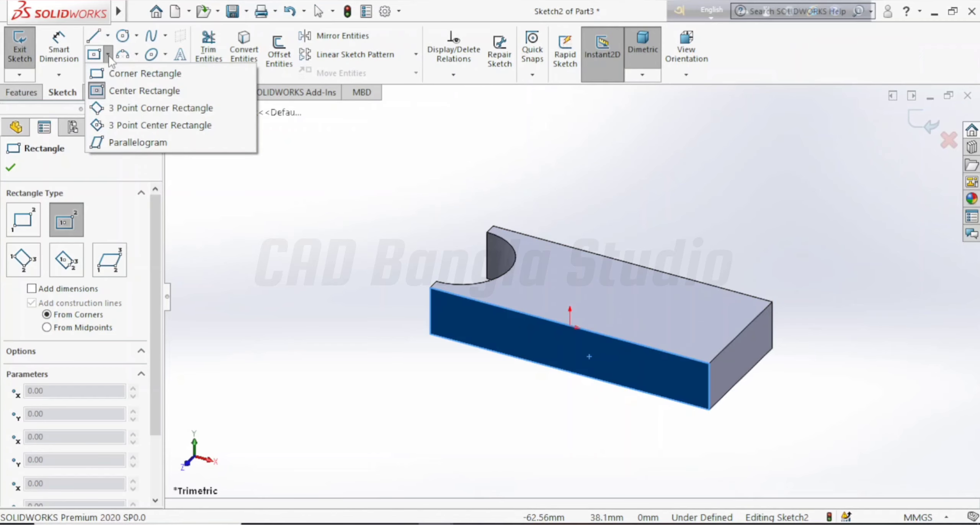
pyautogui.click(120, 74)
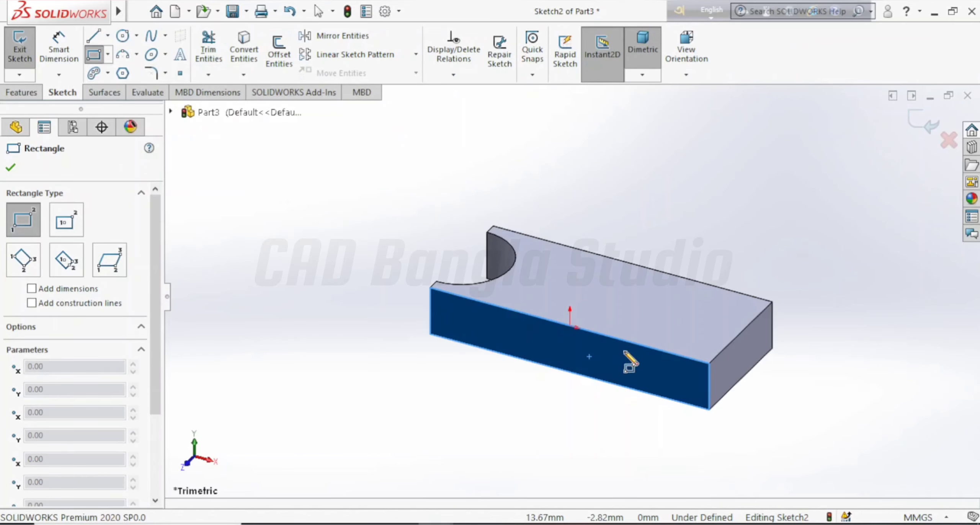
pyautogui.hotkey('ctrl', '8')
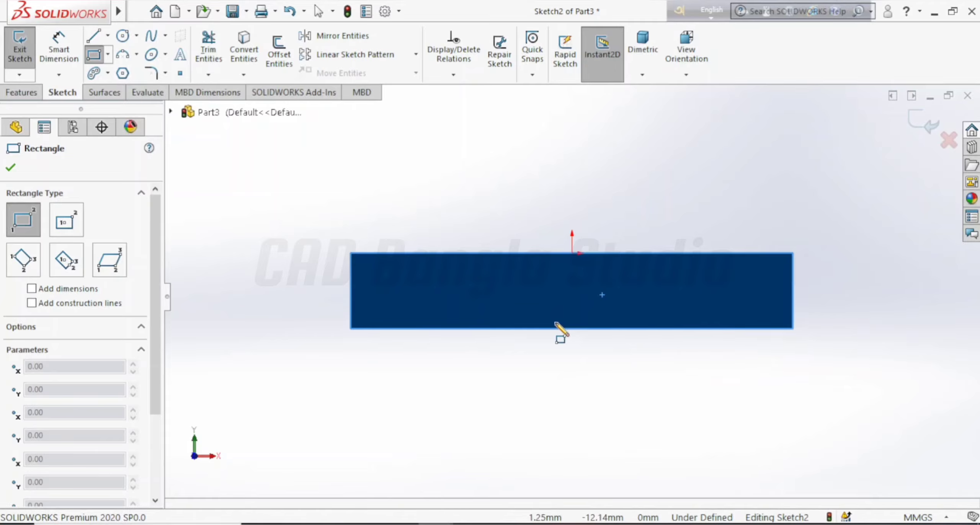
pyautogui.click(485, 329)
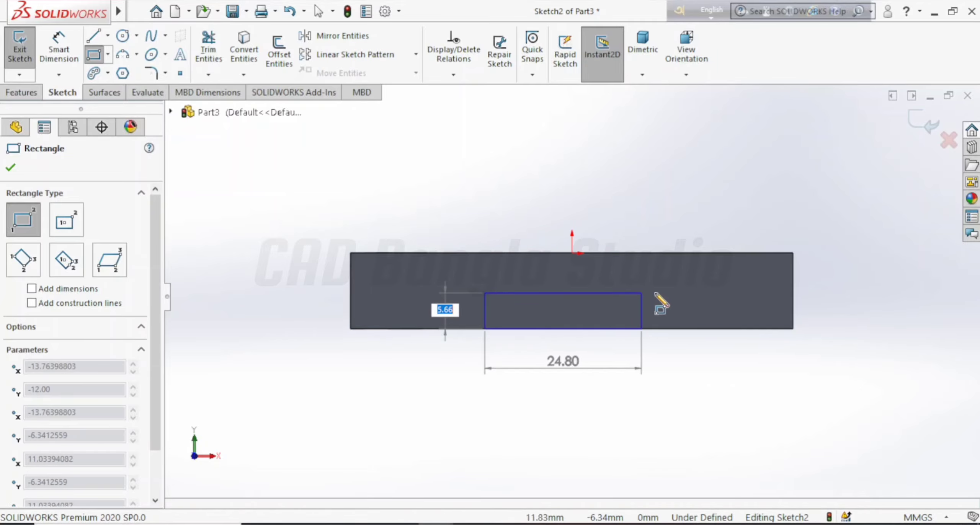
pyautogui.click(670, 293)
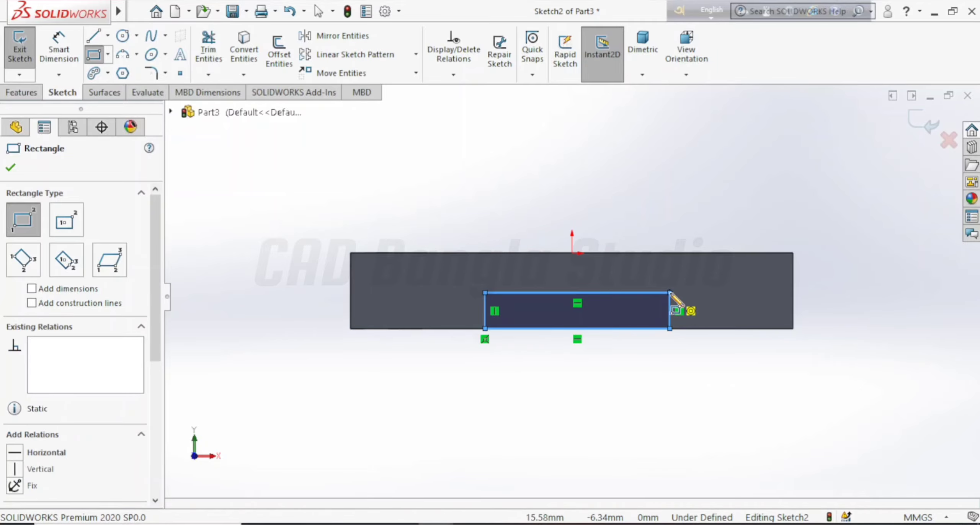
pyautogui.click(8, 171)
# Dimension the distance from the rectangle's right side to the block's right edge as 20 mm
pyautogui.click(59, 50)
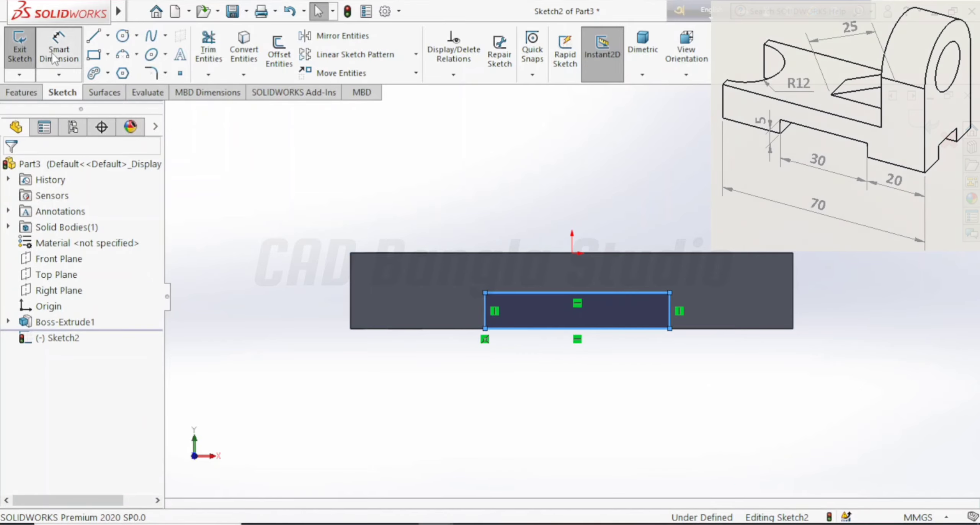
pyautogui.click(670, 312)
pyautogui.click(793, 312)
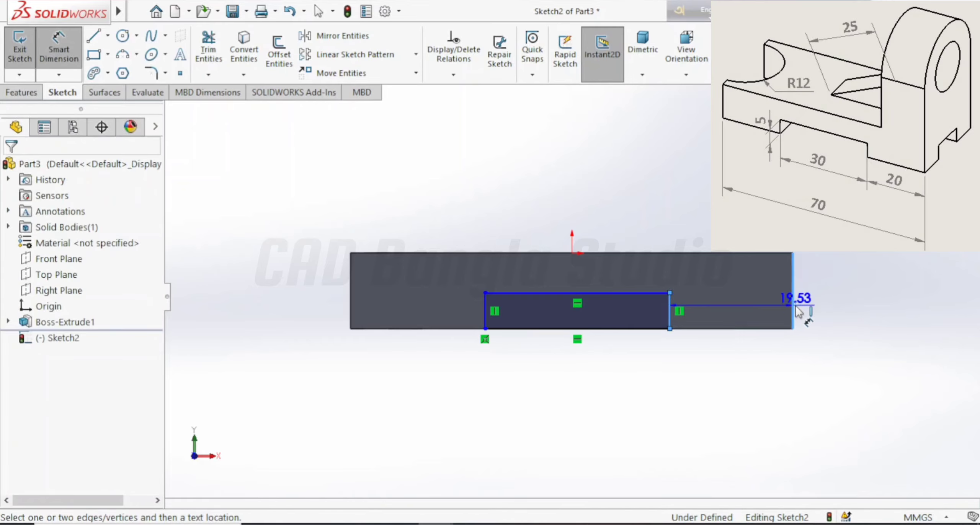
pyautogui.click(773, 354)
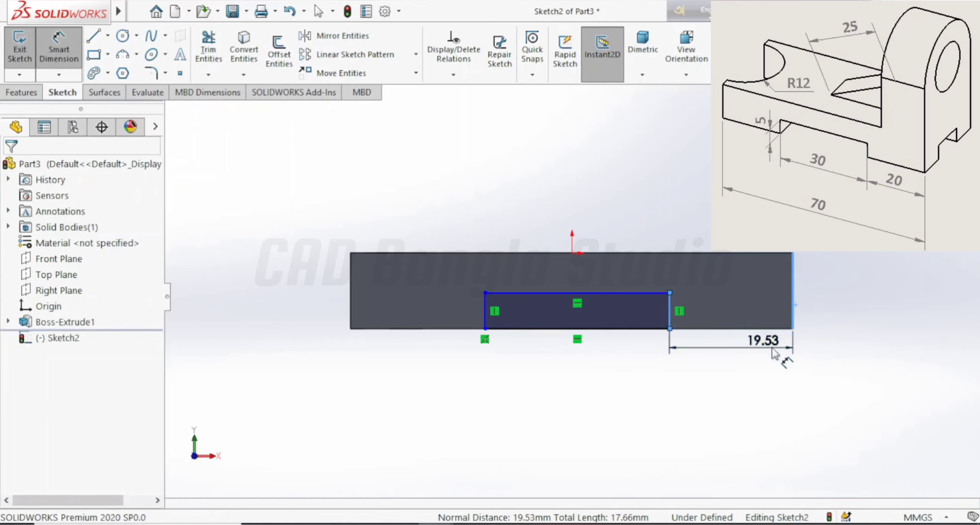
pyautogui.write('20')
pyautogui.press('Return')
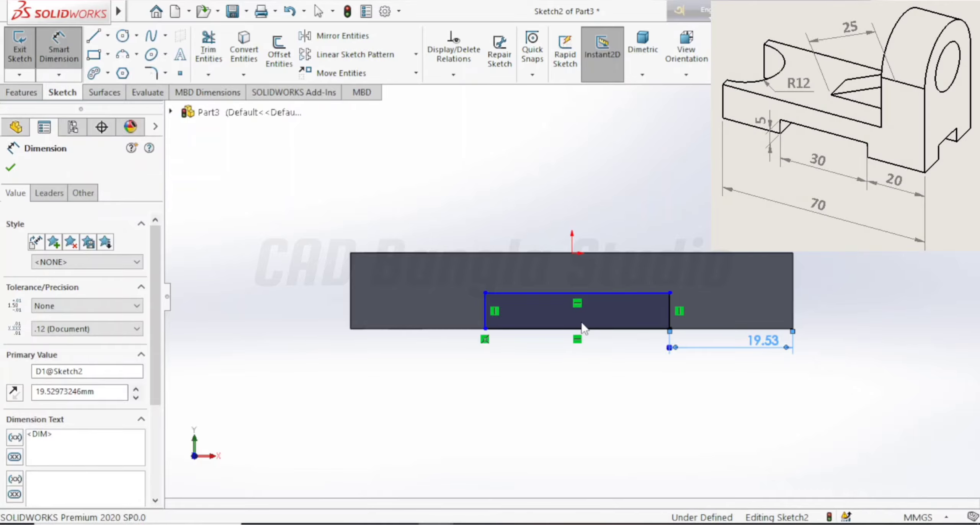
# Set the sketched rectangle's horizontal length to 30 mm and finish dimensioning
pyautogui.click(567, 292)
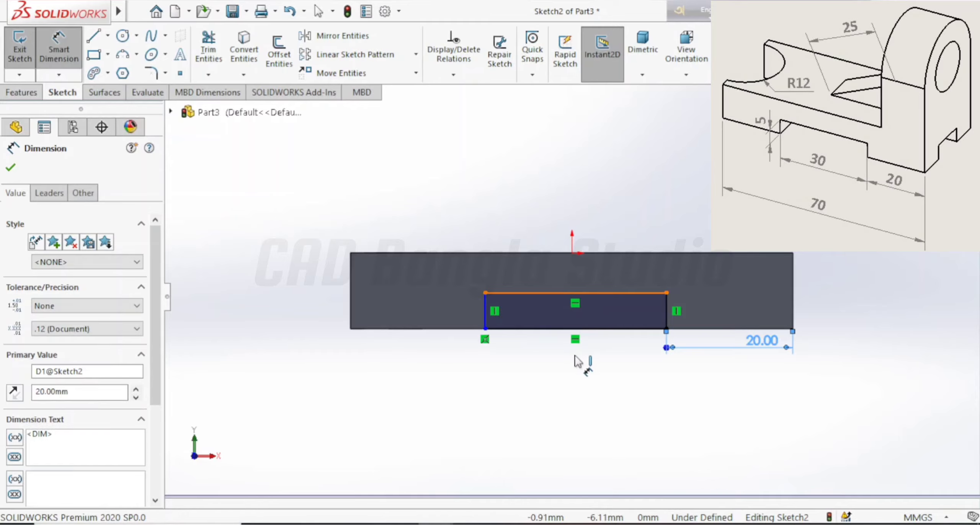
pyautogui.click(584, 360)
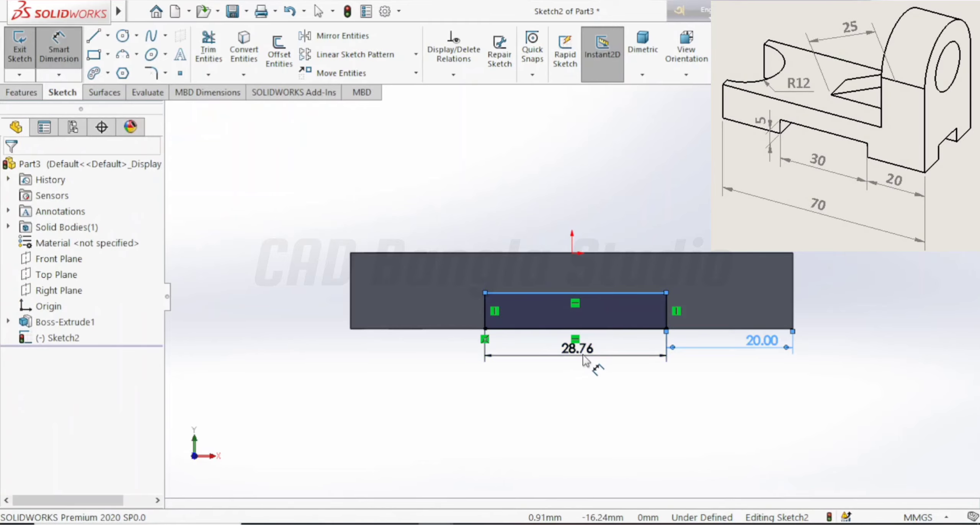
pyautogui.write('30')
pyautogui.press('Return')
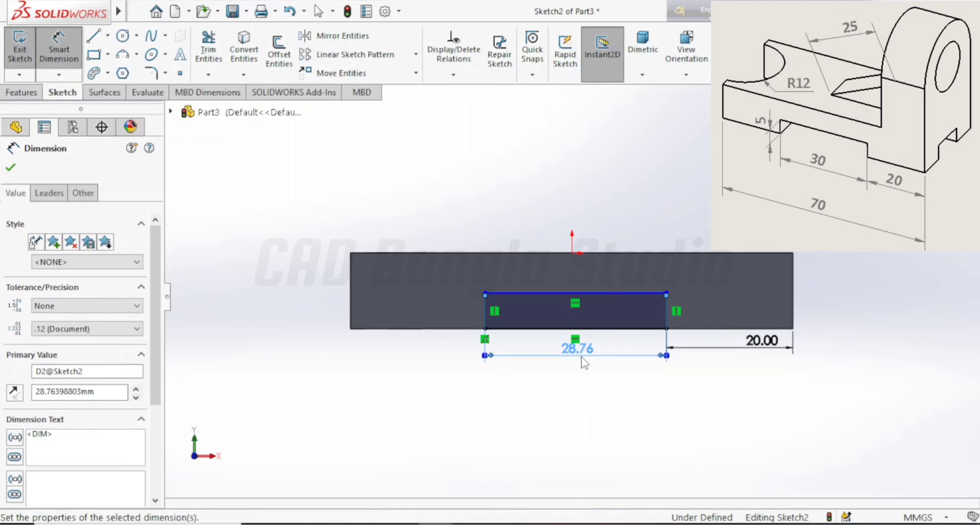
pyautogui.click(15, 168)
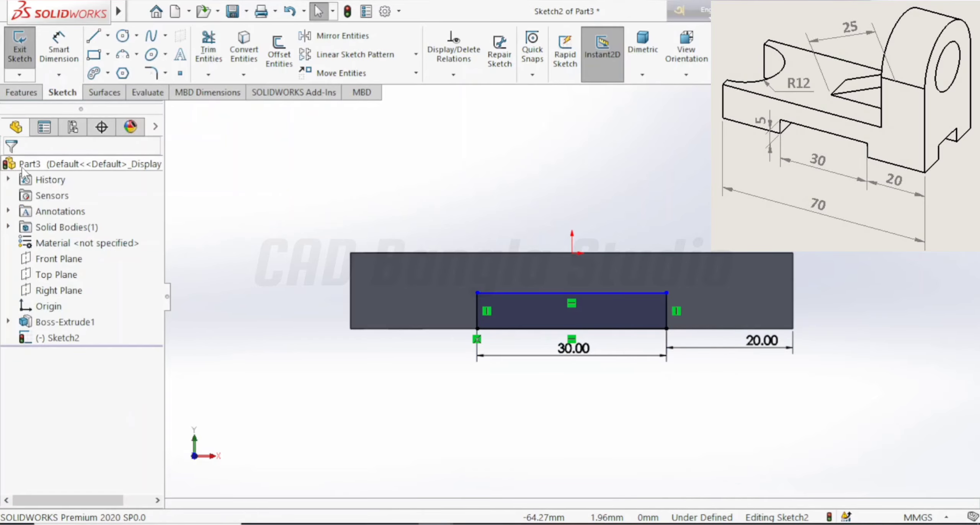
pyautogui.click(26, 96)
pyautogui.click(211, 52)
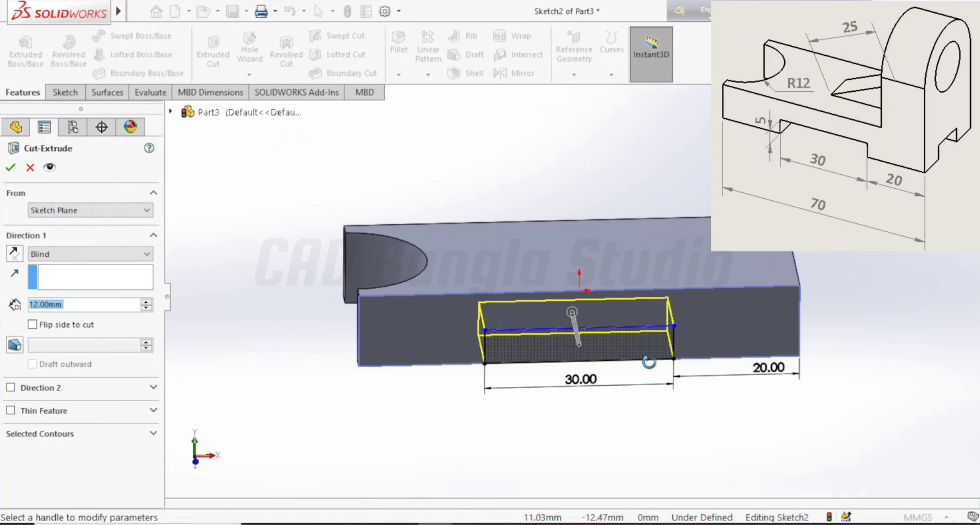
pyautogui.click(87, 255)
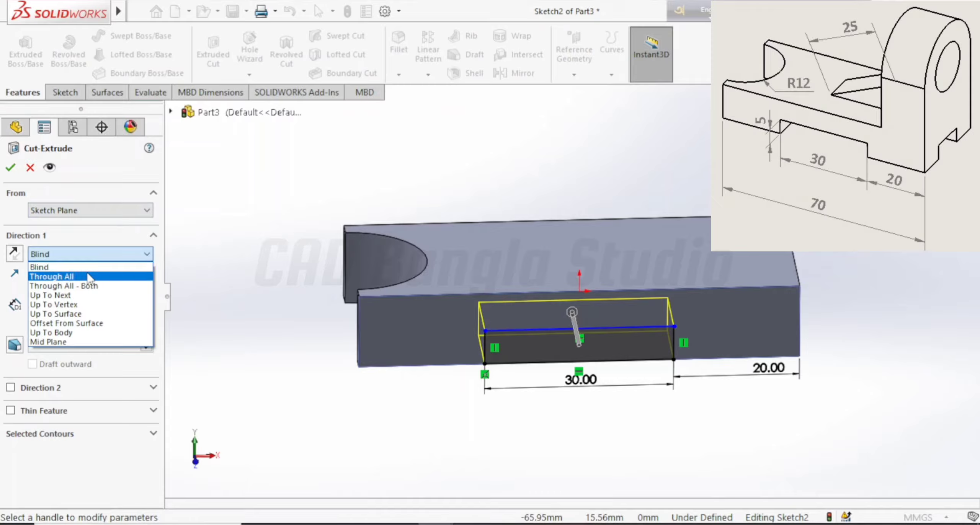
pyautogui.press('Escape')
pyautogui.press('Escape')
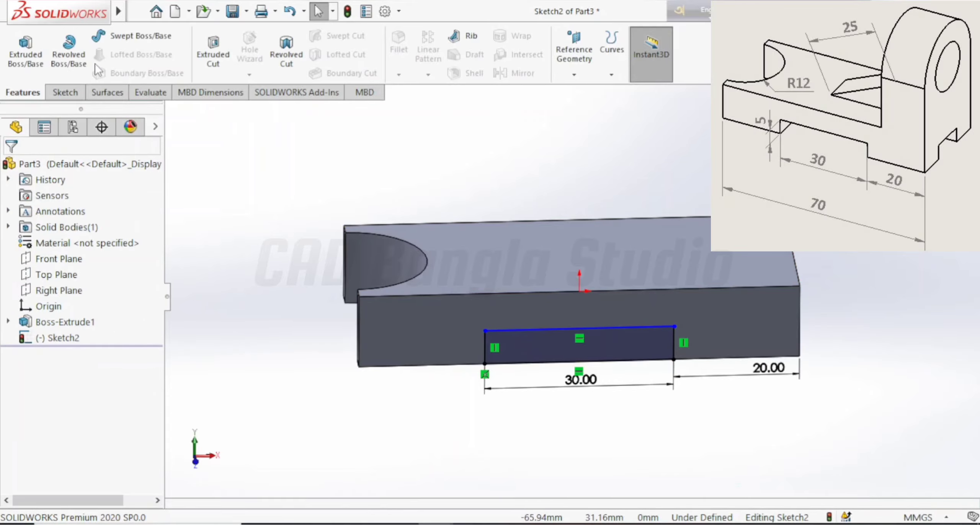
# Set the height of the sketched rectangle on the front face to 5 mm and finish dimensioning
pyautogui.click(65, 92)
pyautogui.click(59, 54)
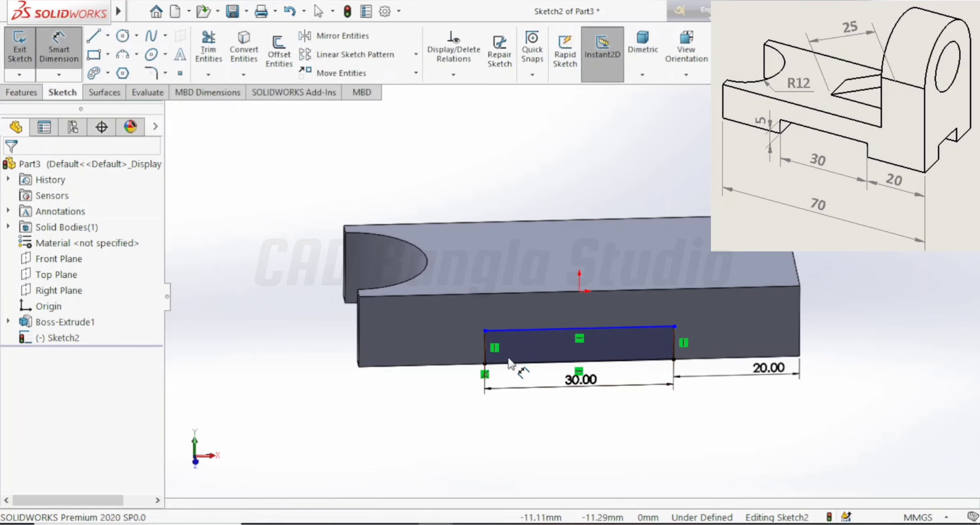
pyautogui.click(485, 349)
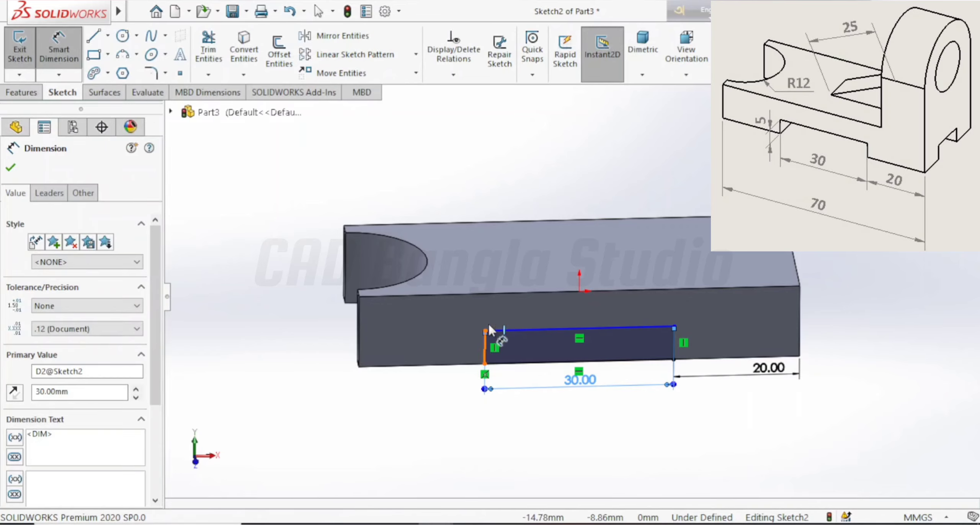
pyautogui.click(486, 346)
pyautogui.click(429, 348)
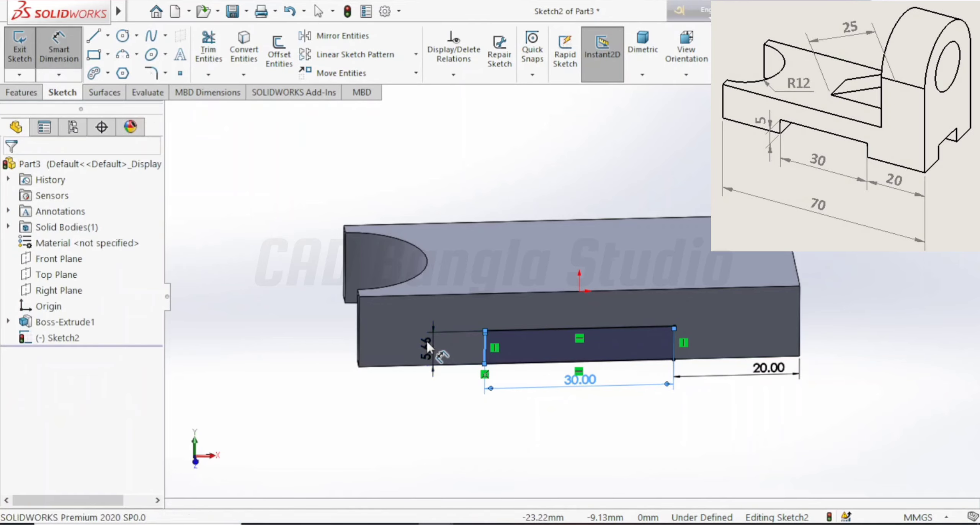
pyautogui.press('Return')
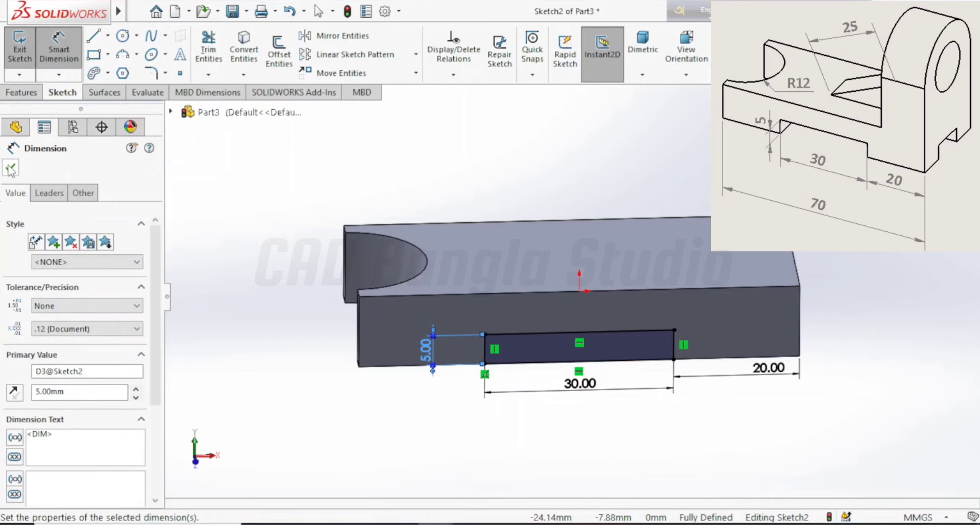
pyautogui.click(10, 169)
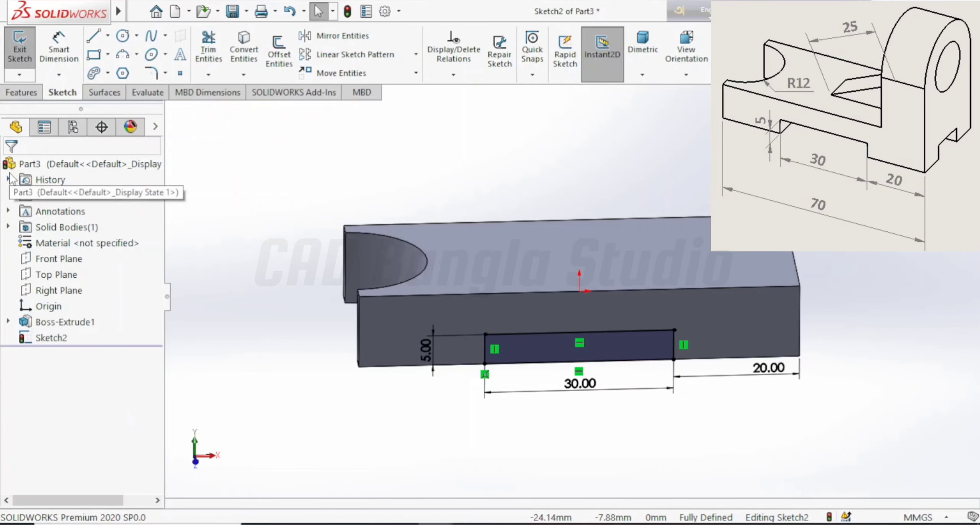
# Cut the 30 x 5 mm rectangle through all of the block to form the slot across its underside
pyautogui.click(23, 92)
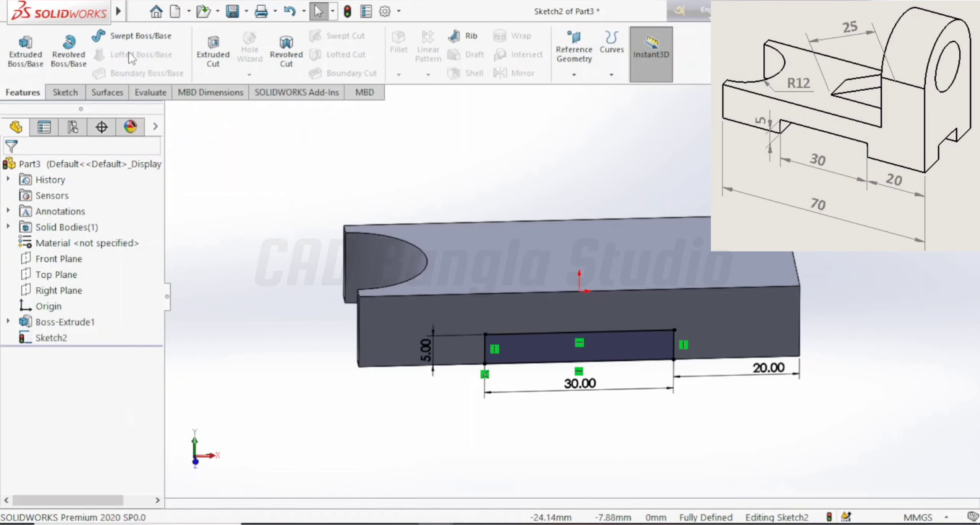
pyautogui.click(212, 57)
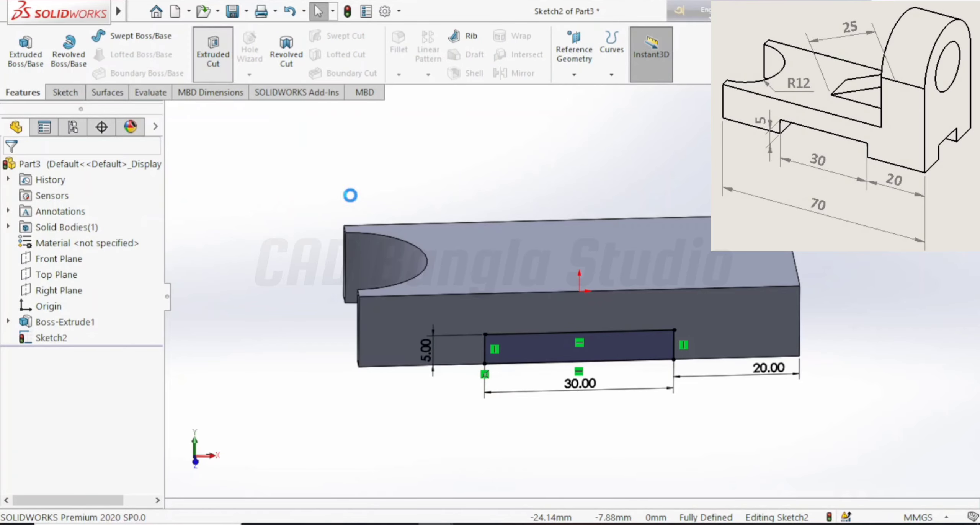
pyautogui.click(81, 254)
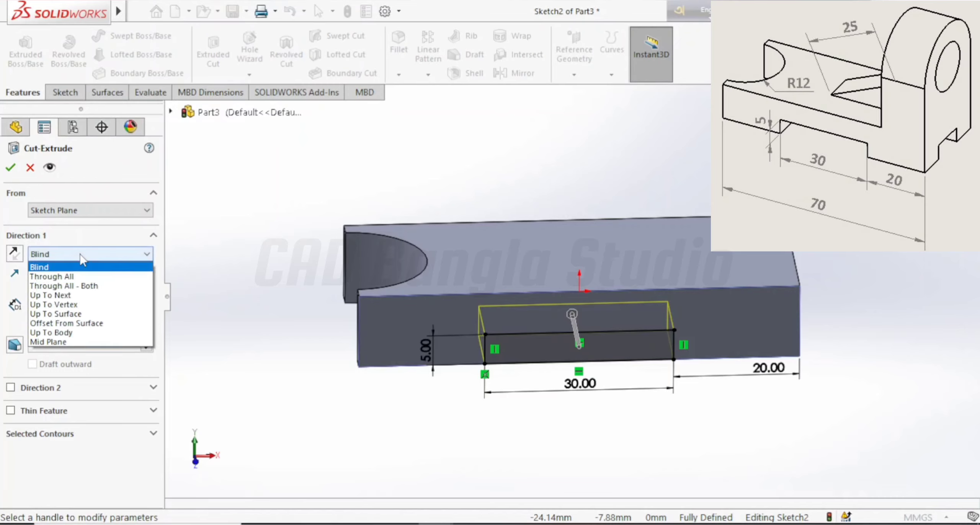
pyautogui.click(84, 276)
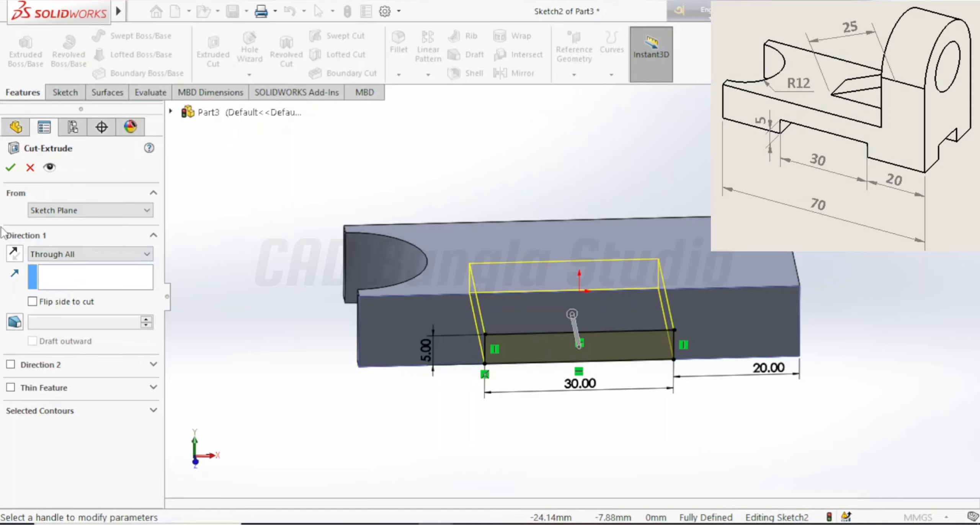
pyautogui.click(11, 168)
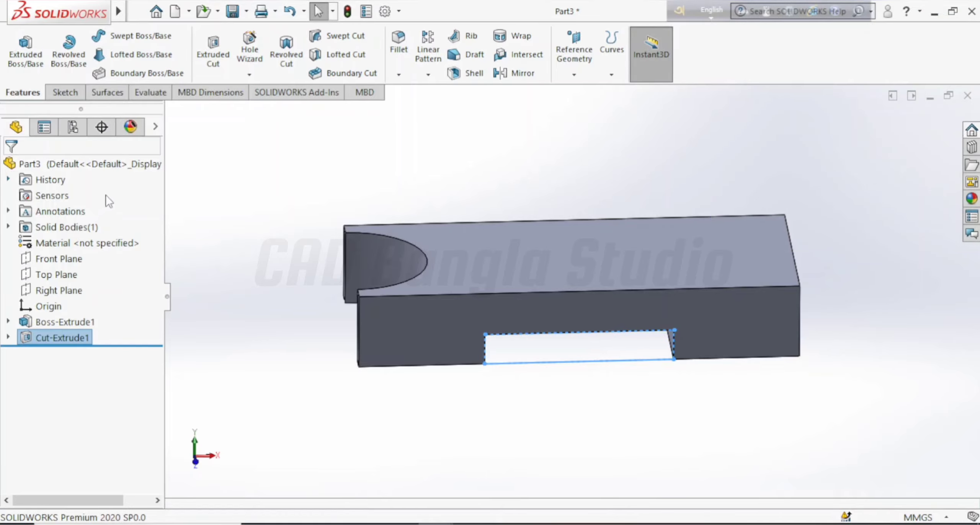
# On the block's flat end face opposite the arc notch, sketch a corner rectangle about 7.6 mm tall standing on the bottom edge
pyautogui.moveTo(612, 383); pyautogui.dragTo(534, 319, button='middle')
pyautogui.click(535, 320)
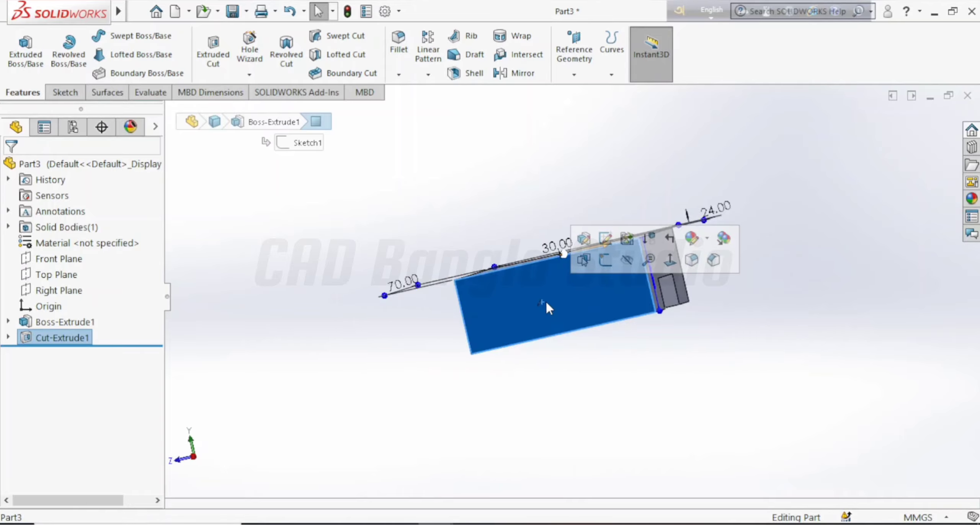
pyautogui.click(664, 261)
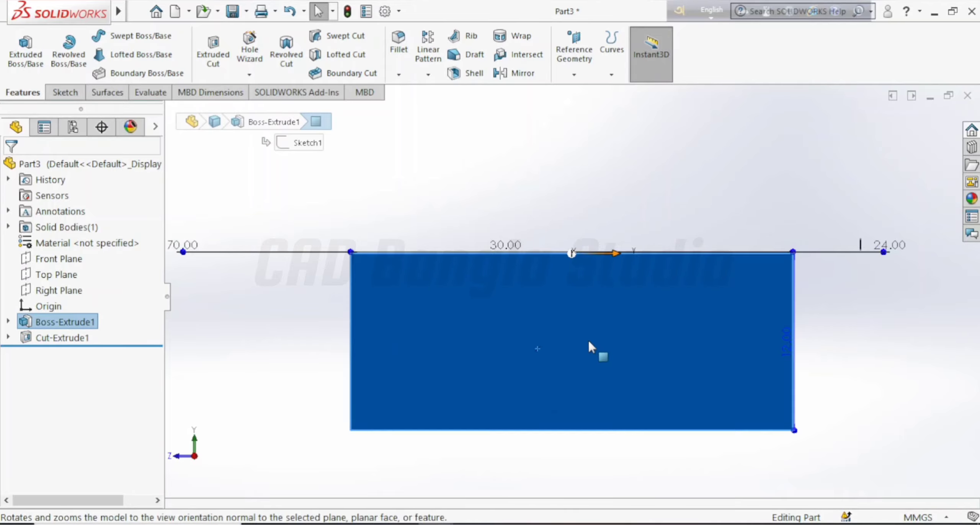
pyautogui.click(589, 340)
pyautogui.click(650, 300)
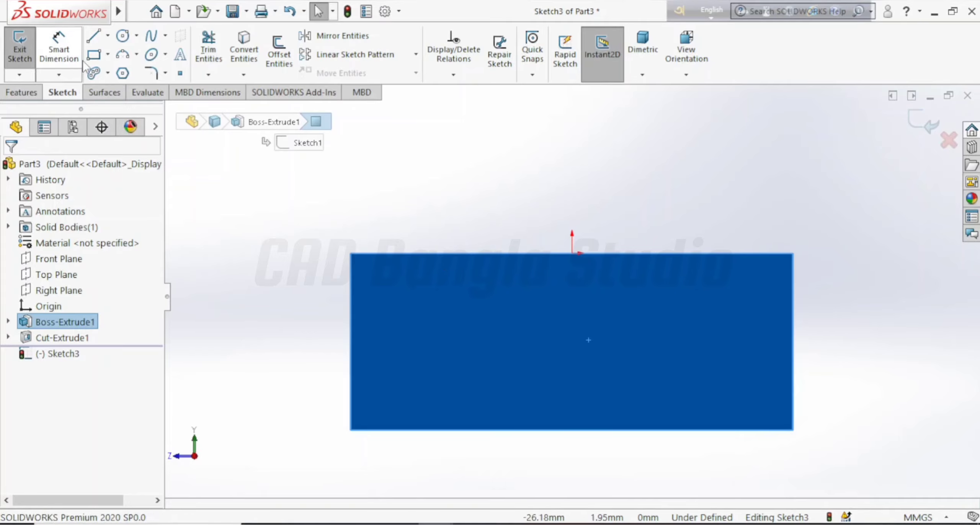
pyautogui.click(100, 58)
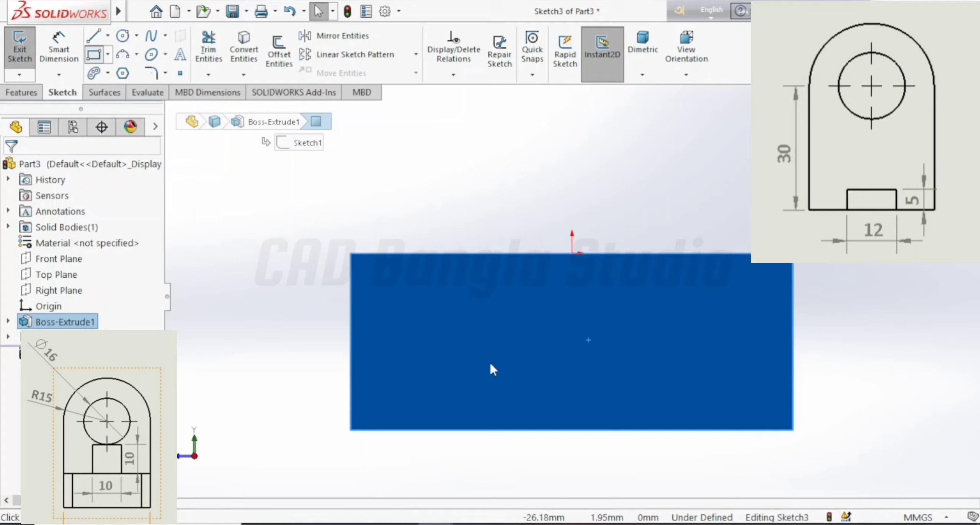
pyautogui.click(485, 430)
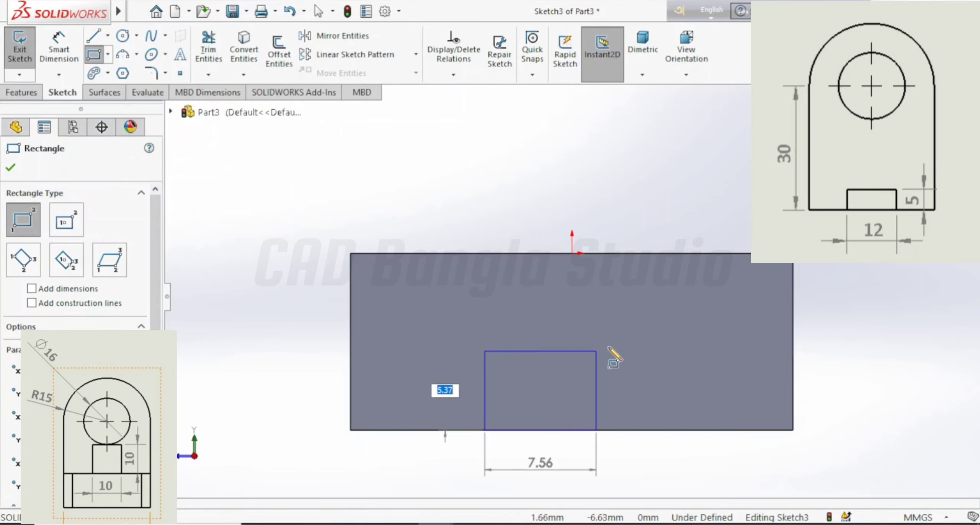
pyautogui.click(685, 319)
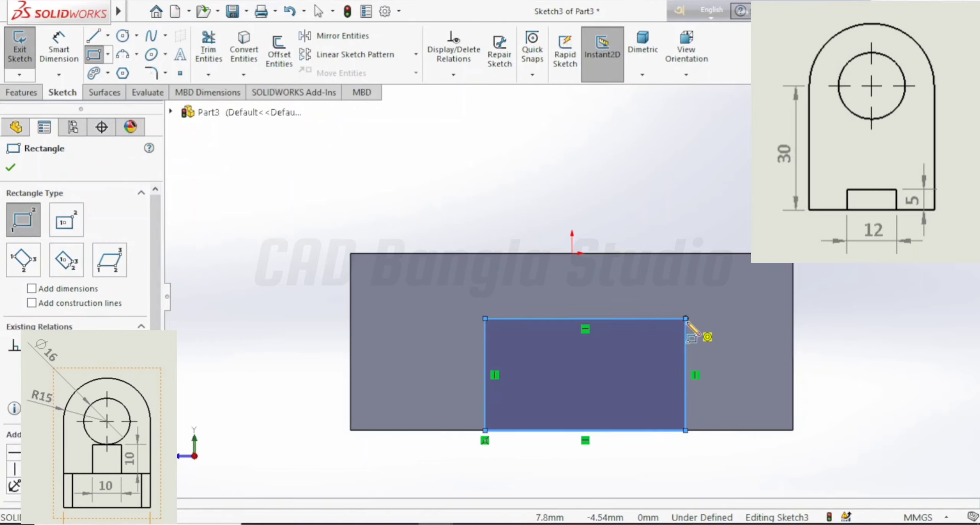
pyautogui.click(10, 167)
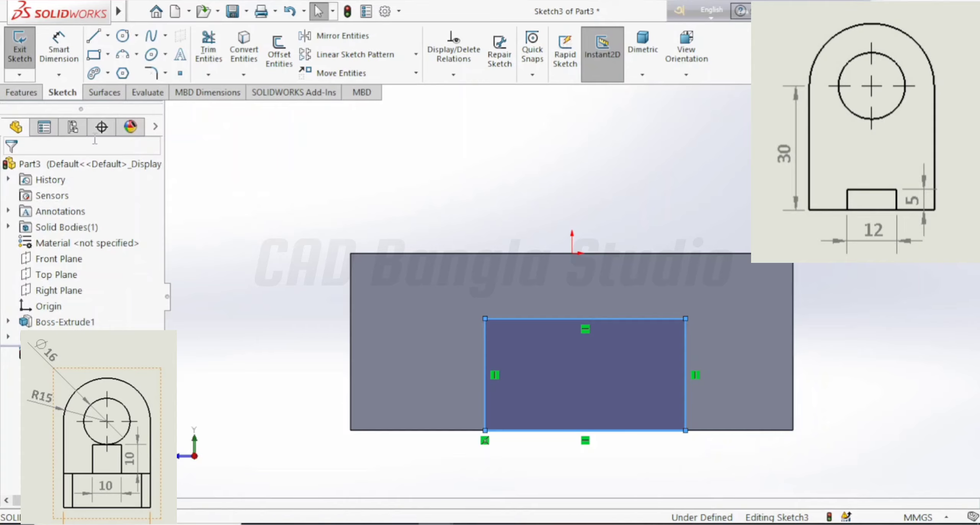
# Dimension the distance from the rectangle's right side to the end face's right edge as 9 mm
pyautogui.click(59, 51)
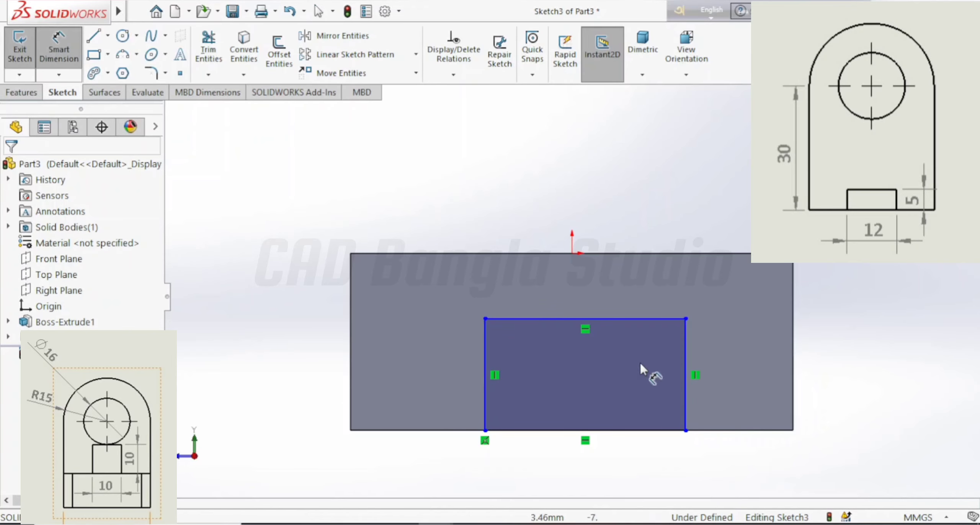
pyautogui.click(686, 386)
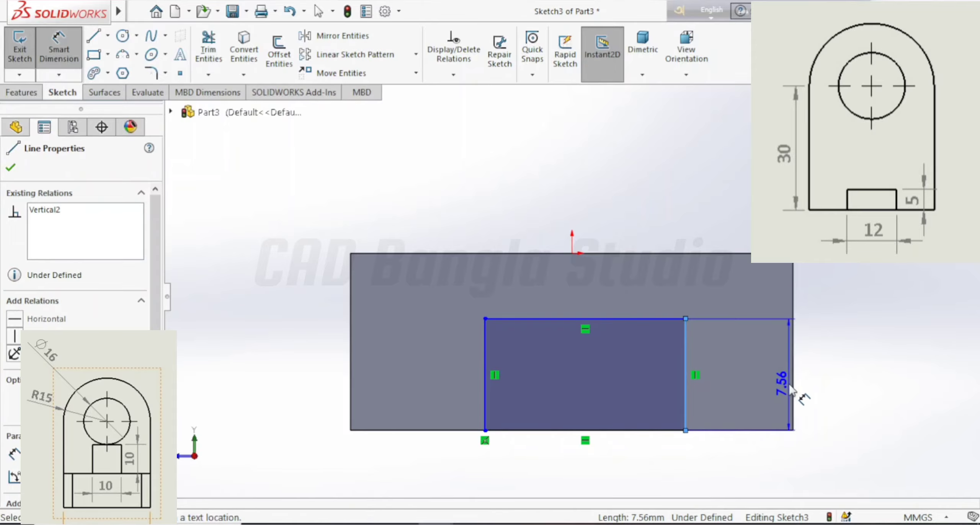
pyautogui.click(791, 384)
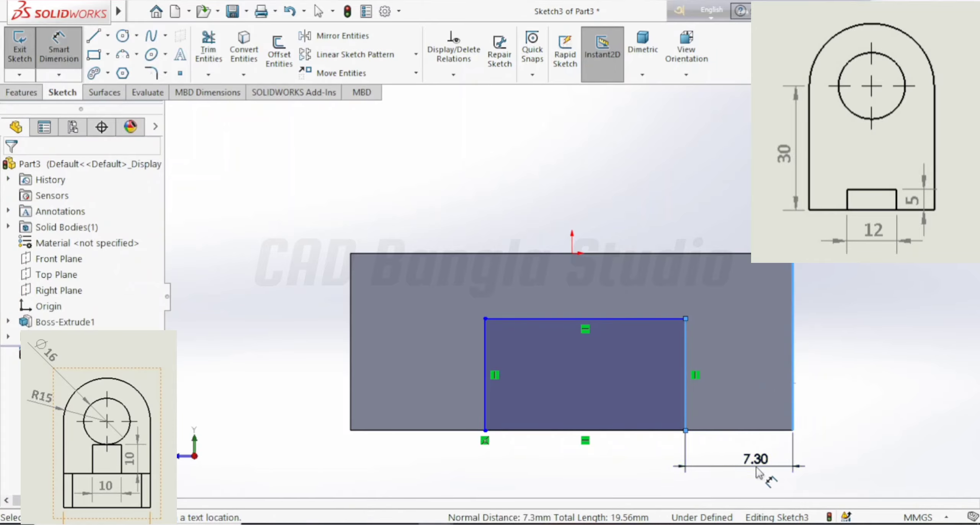
pyautogui.click(765, 466)
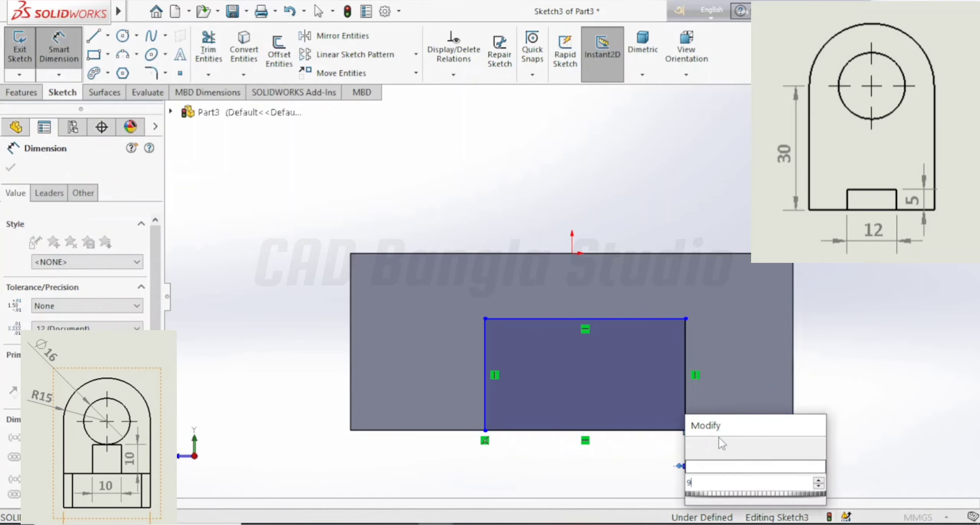
pyautogui.click(722, 444)
# Set the end-face rectangle's width to 12 mm and its height to 5 mm, and finish dimensioning
pyautogui.click(605, 319)
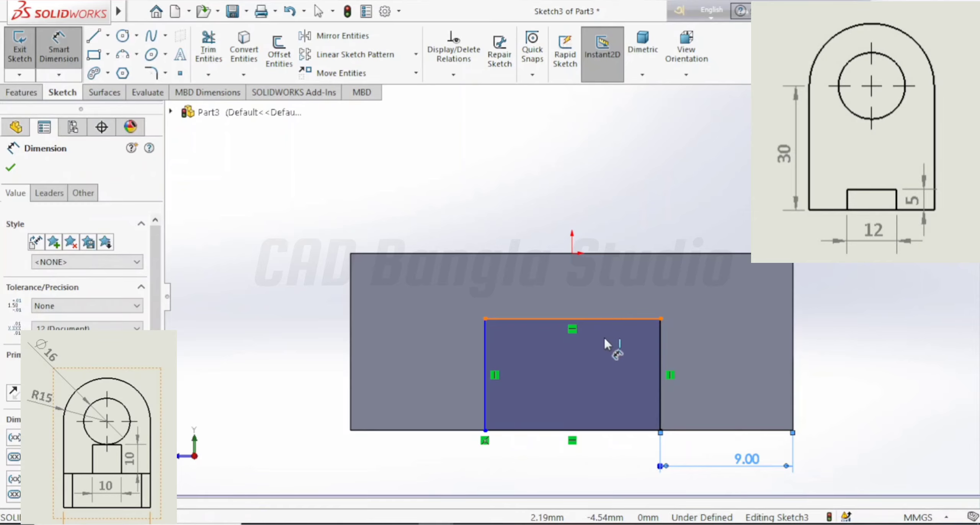
pyautogui.click(597, 473)
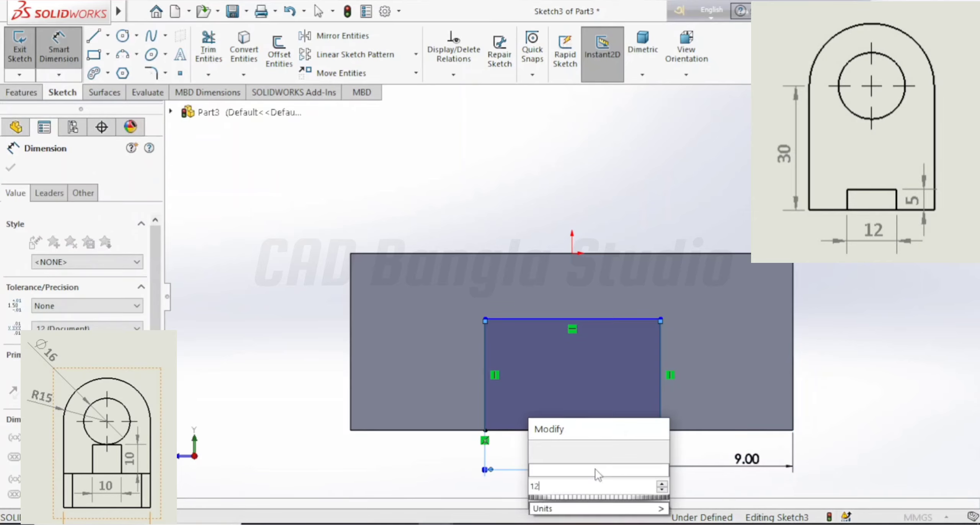
pyautogui.press('Return')
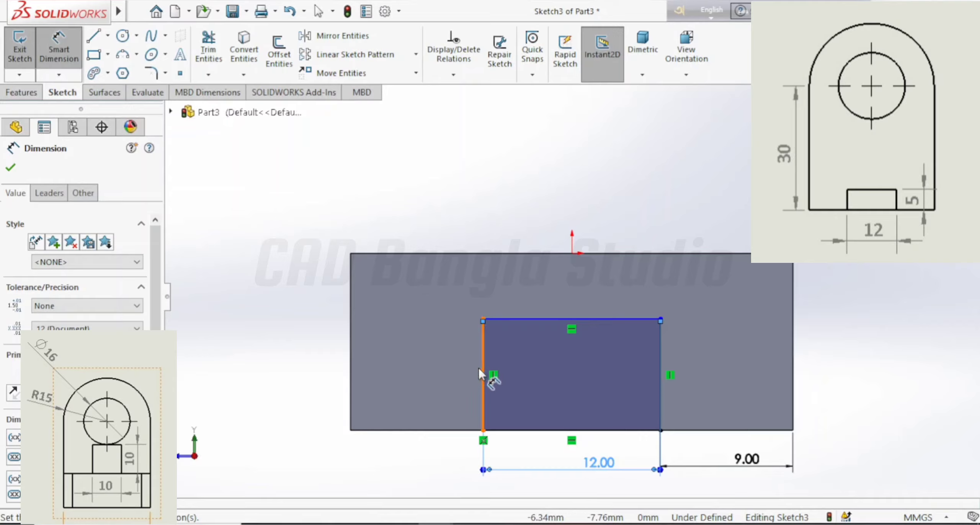
pyautogui.click(454, 369)
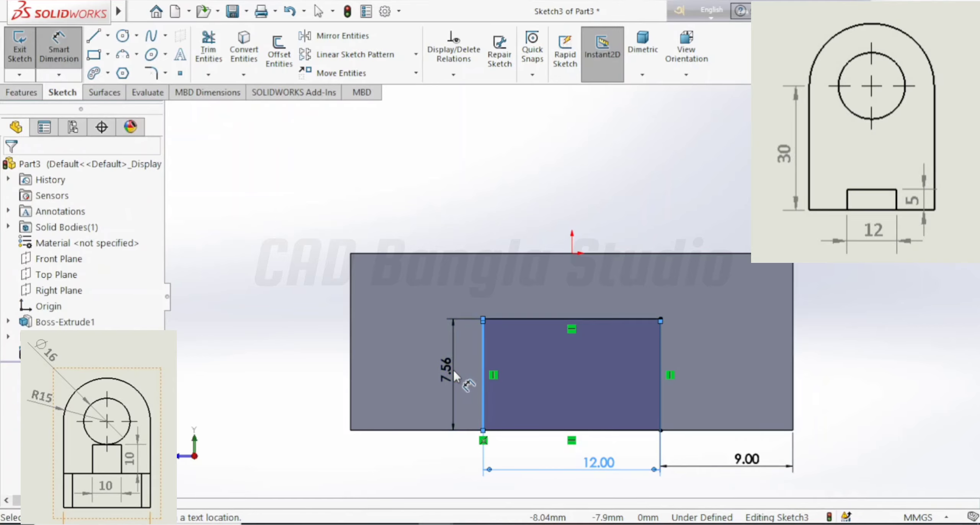
pyautogui.click(454, 370)
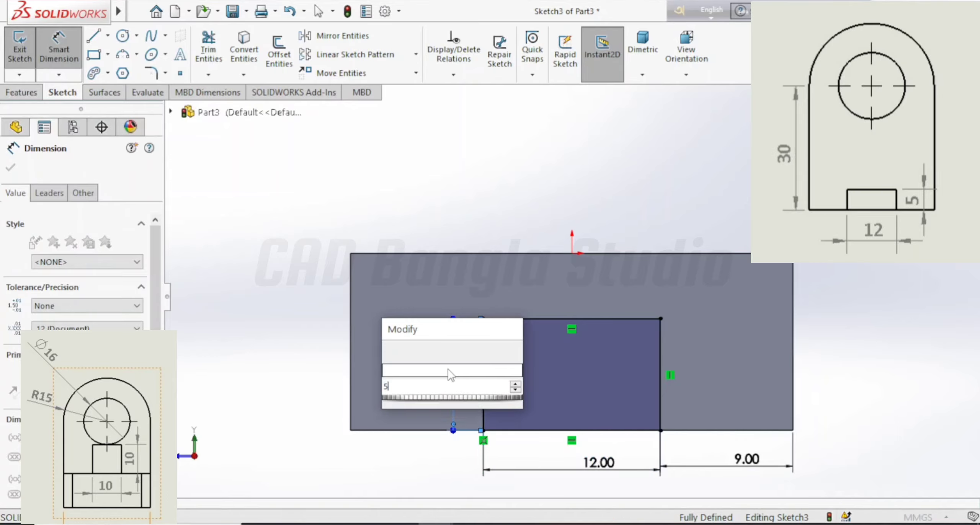
pyautogui.press('Return')
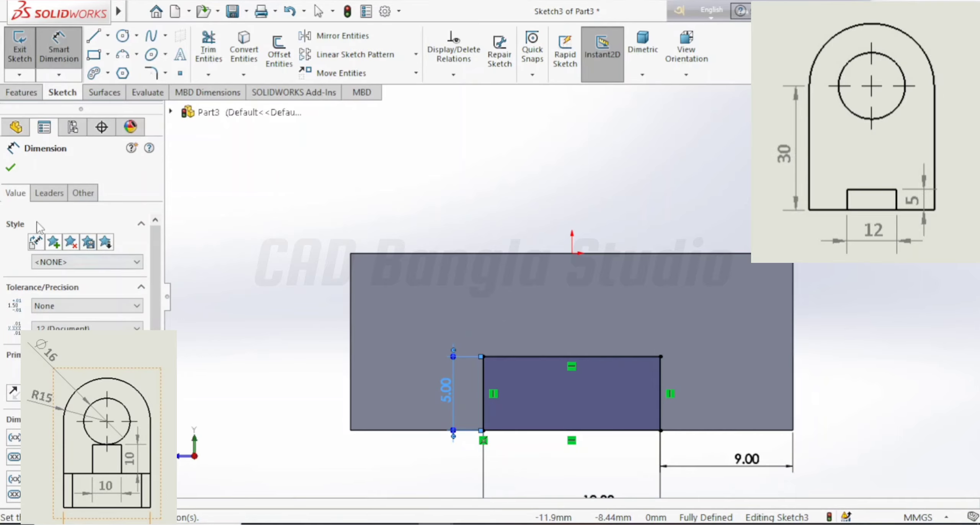
pyautogui.click(12, 172)
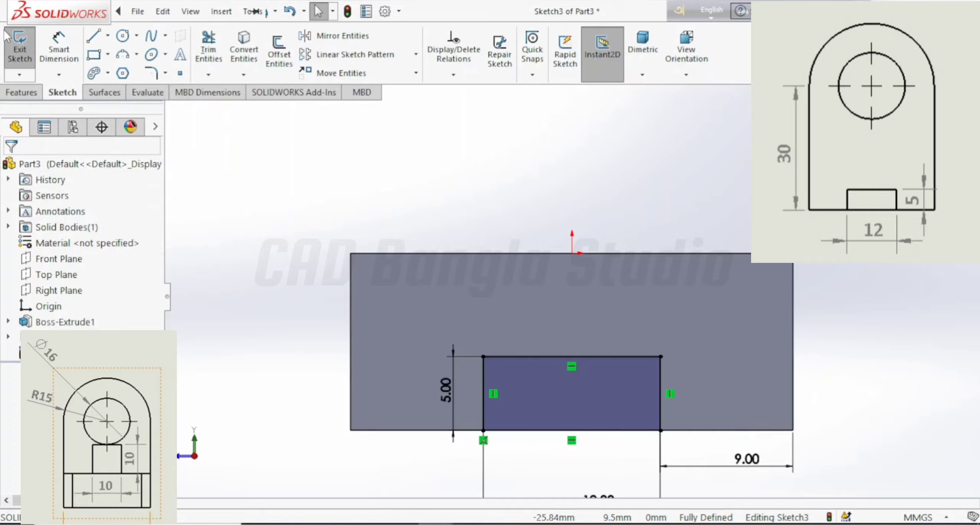
# Cut the 12 x 5 mm end-face rectangle into the block as a blind cut 20 mm deep
pyautogui.click(21, 92)
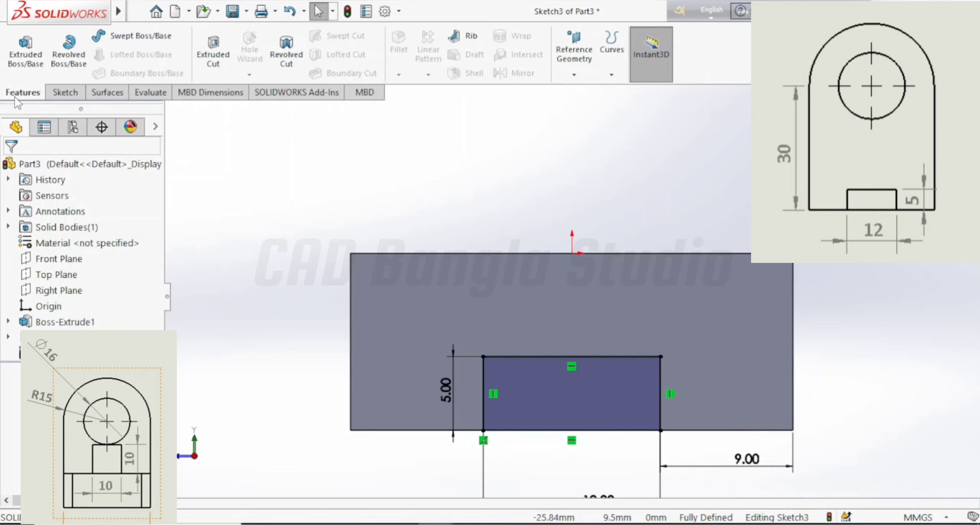
pyautogui.click(209, 55)
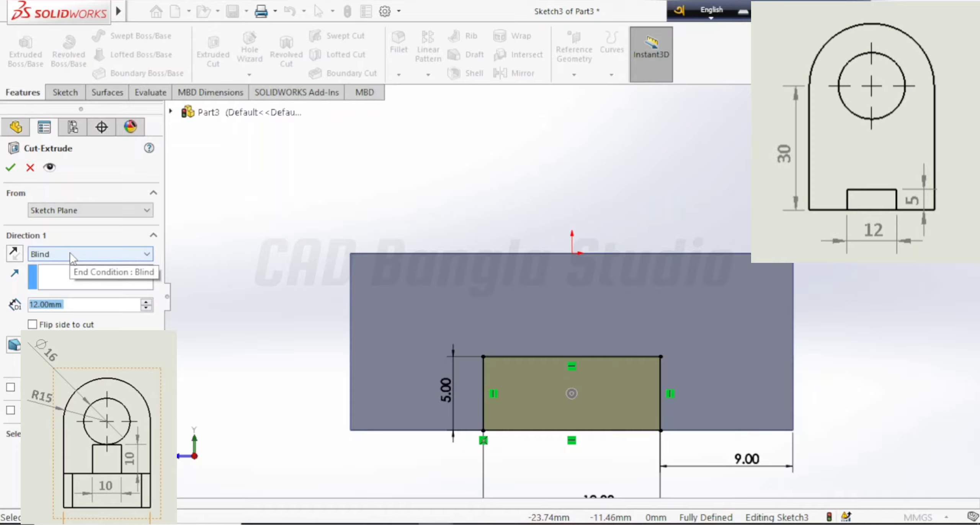
pyautogui.click(73, 305)
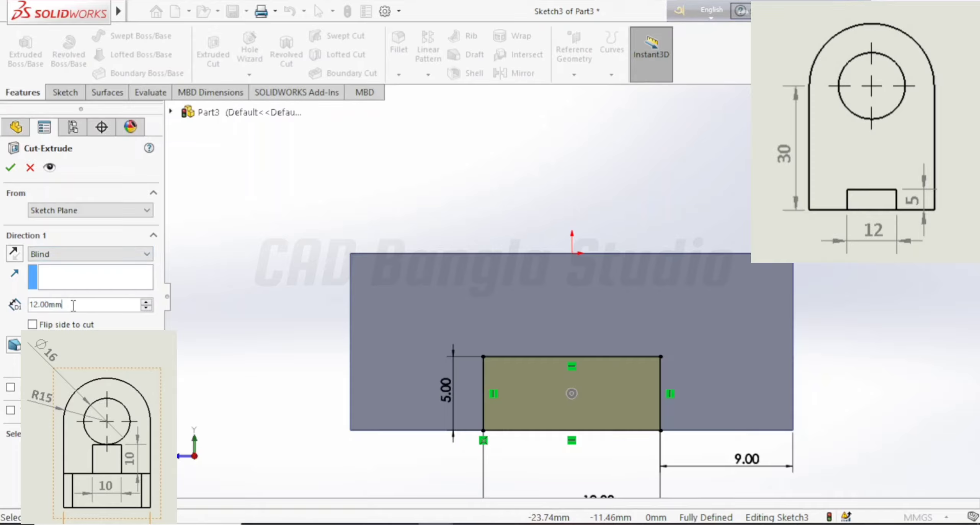
pyautogui.write('20')
pyautogui.press('Return')
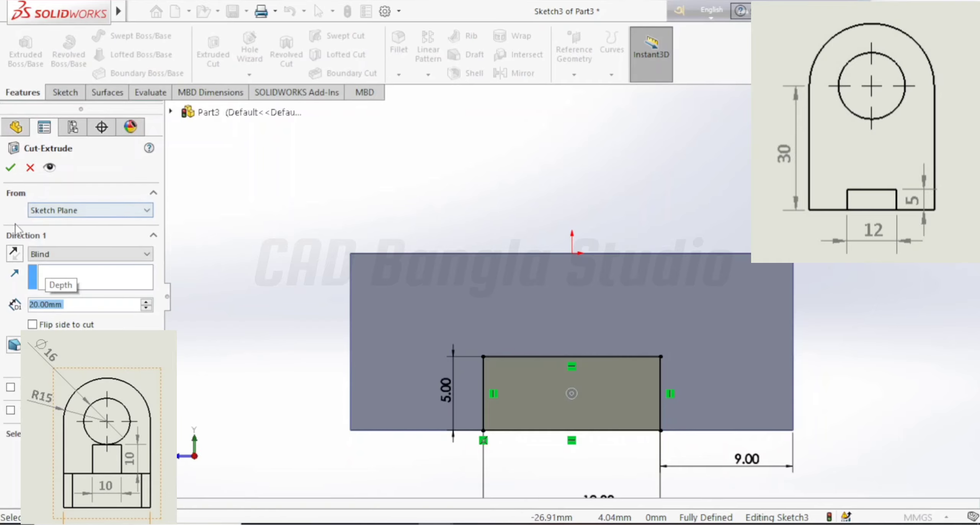
pyautogui.click(10, 167)
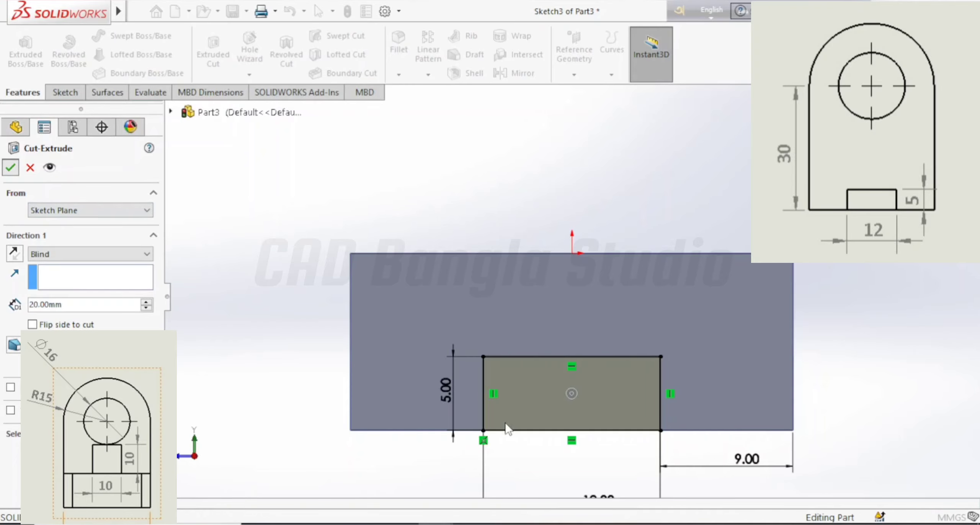
# On the same slotted end face, sketch a corner rectangle about 30 mm wide and 16 mm tall standing on the block's top edge
pyautogui.moveTo(556, 426)
pyautogui.mouseDown(button='middle')
pyautogui.moveTo(726, 438)
pyautogui.moveTo(707, 459)
pyautogui.moveTo(538, 476)
pyautogui.moveTo(571, 383)
pyautogui.moveTo(560, 470)
pyautogui.moveTo(575, 441)
pyautogui.mouseUp(button='middle')
pyautogui.click(585, 371)
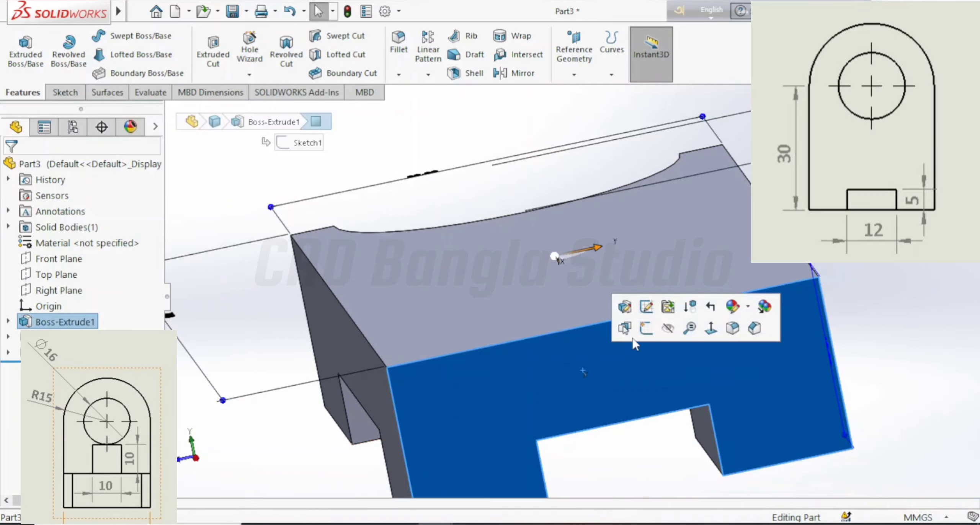
pyautogui.click(710, 328)
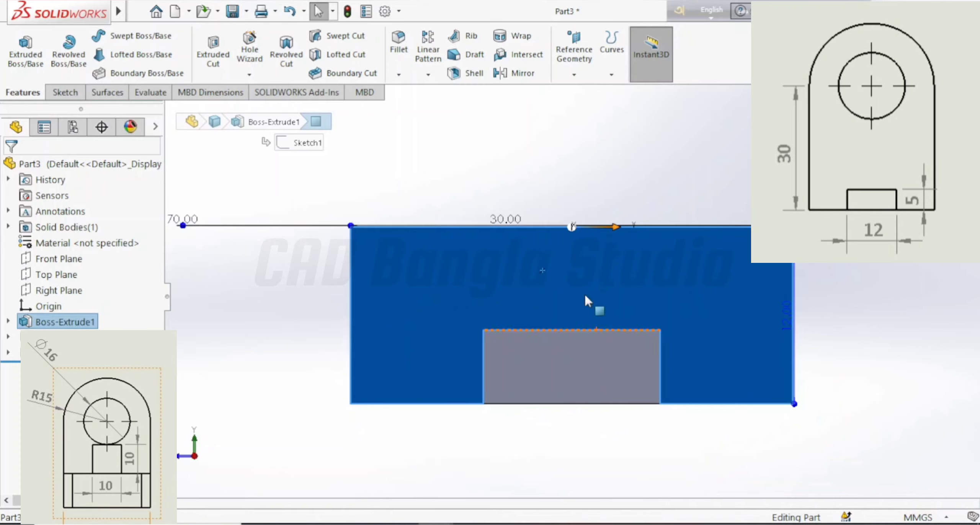
pyautogui.click(586, 297)
pyautogui.click(644, 254)
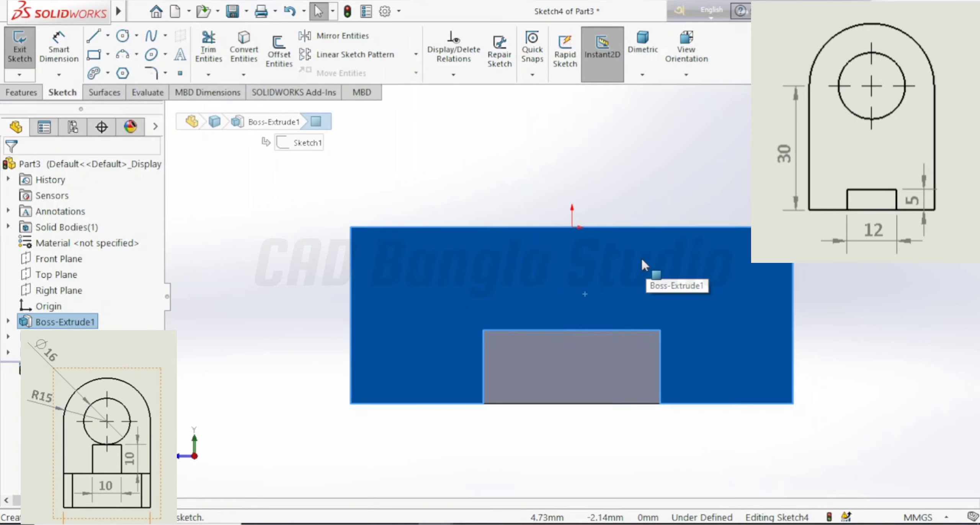
pyautogui.scroll(5, 596, 246)
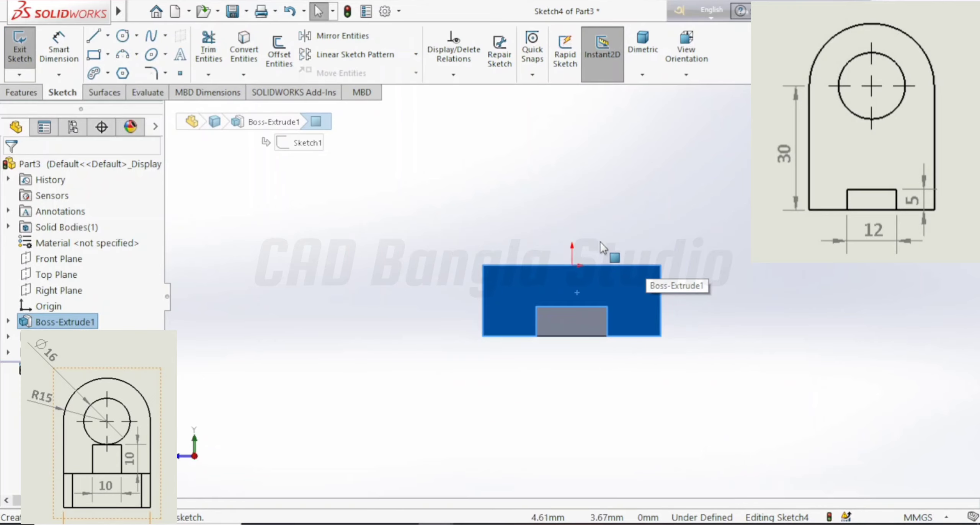
pyautogui.scroll(-3, 602, 235)
pyautogui.scroll(2, 593, 221)
pyautogui.scroll(-2, 585, 207)
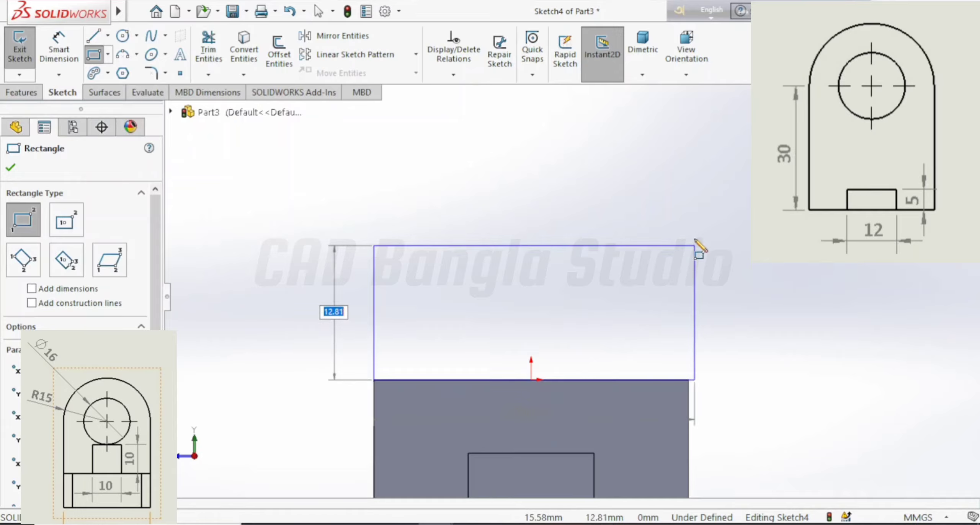
pyautogui.click(690, 207)
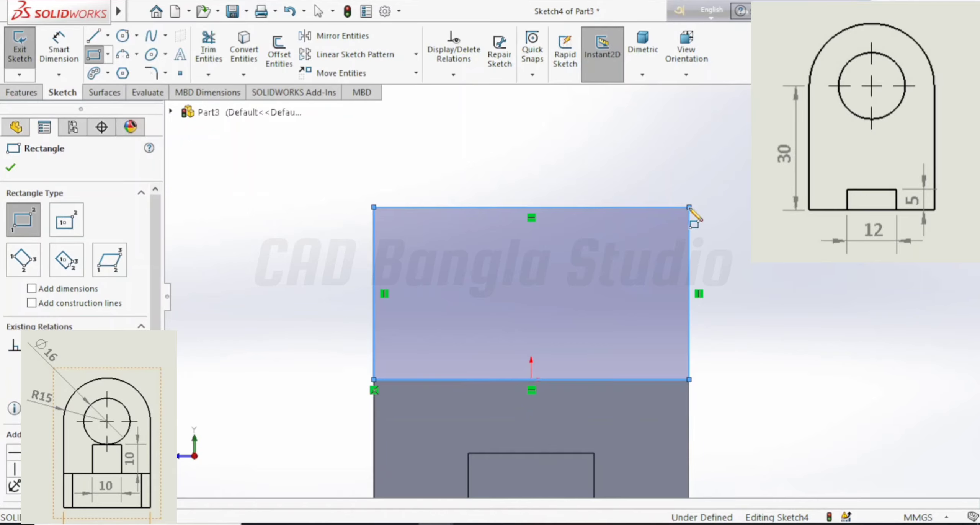
pyautogui.press('Escape')
# Dimension the top side of the new rectangle as 30 mm wide
pyautogui.click(58, 50)
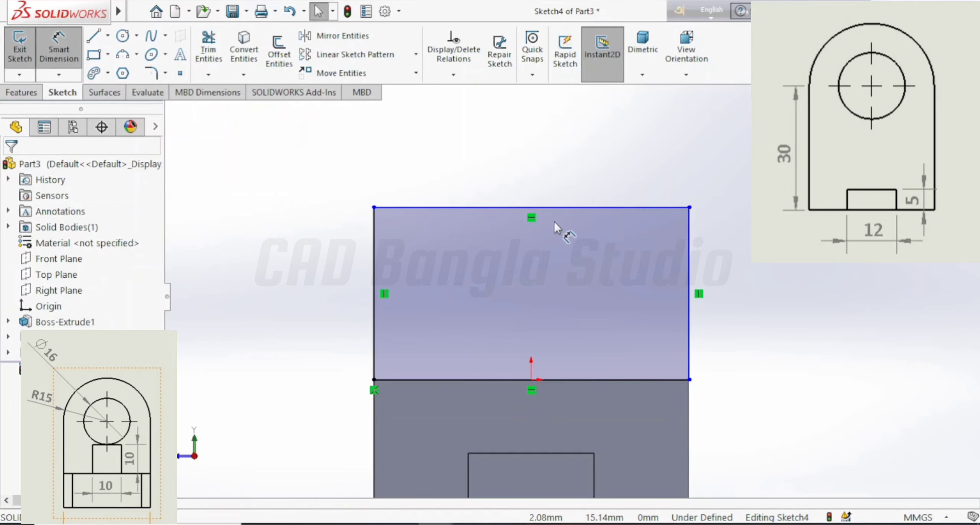
pyautogui.click(563, 209)
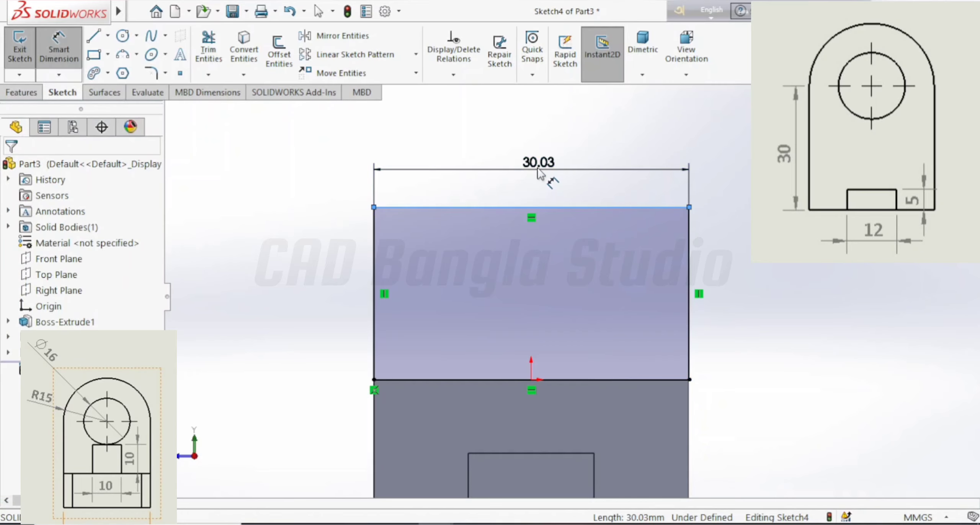
pyautogui.click(538, 169)
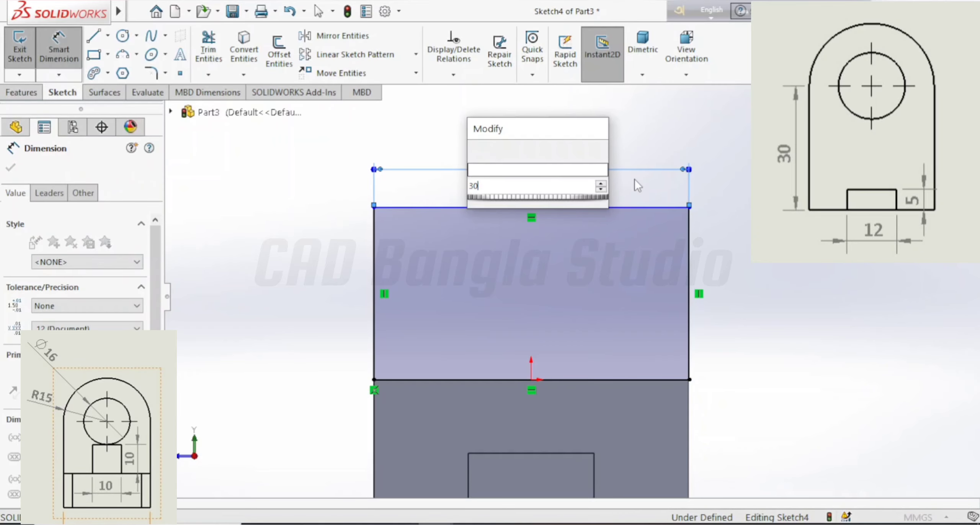
pyautogui.press('Escape')
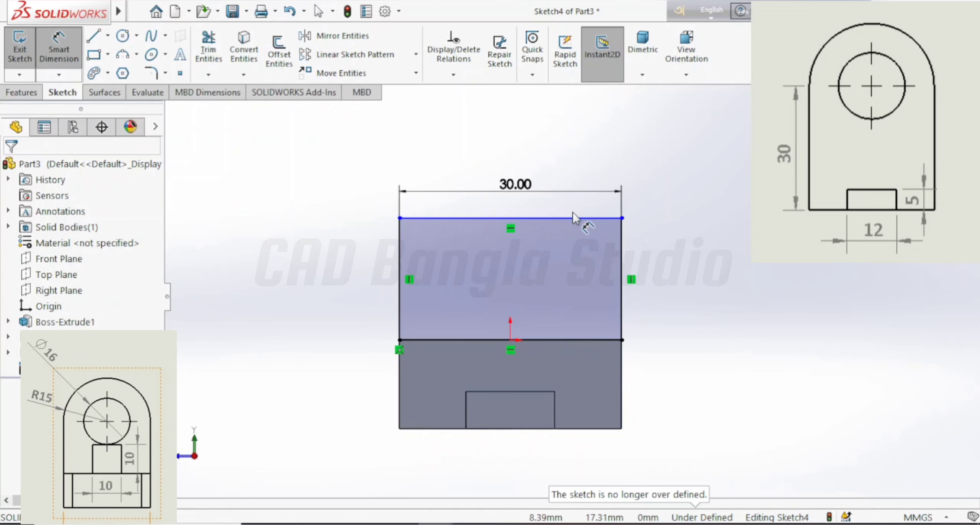
# Dimension the height from the block's bottom edge to the rectangle's top side as 30 mm
pyautogui.click(574, 217)
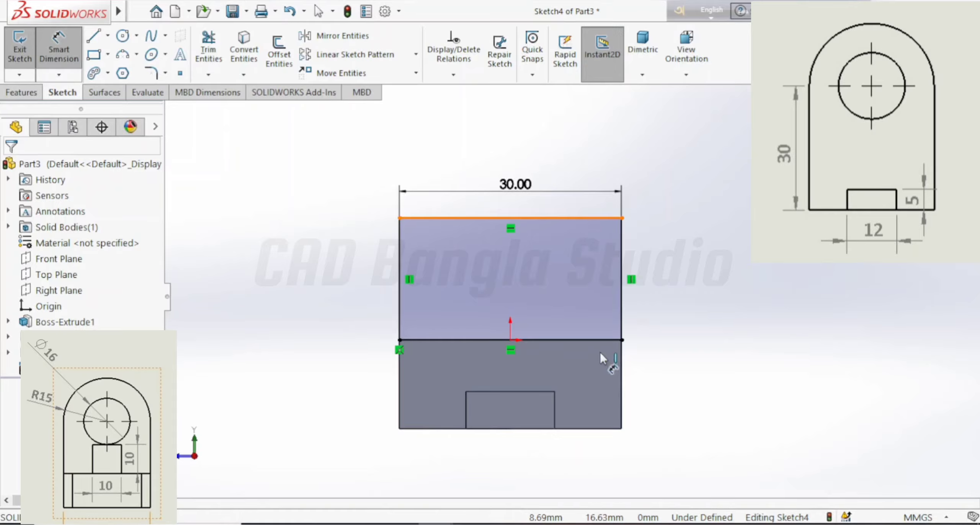
pyautogui.click(594, 429)
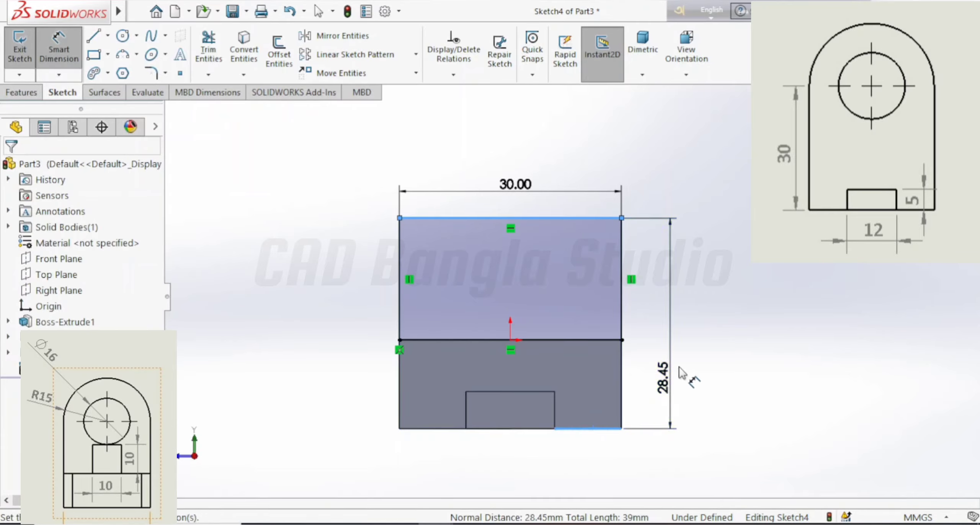
pyautogui.click(679, 369)
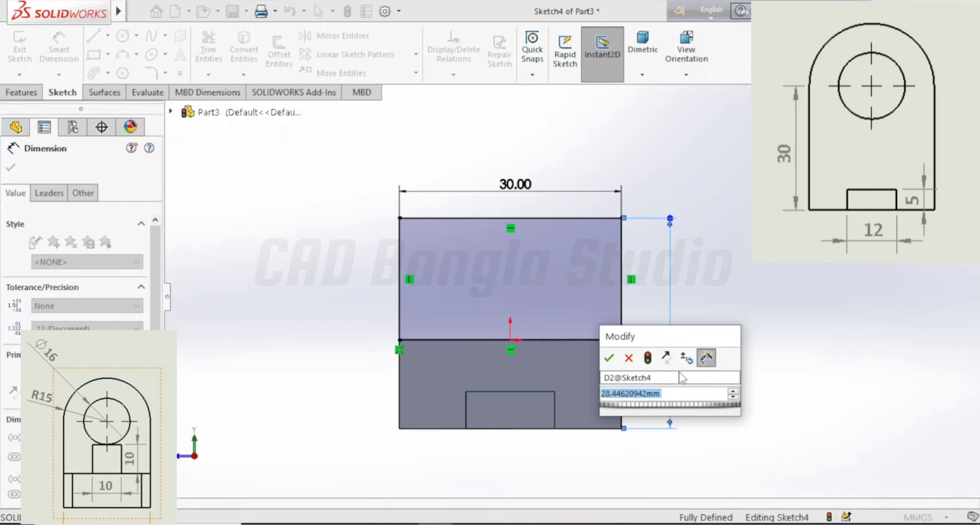
pyautogui.write('30')
pyautogui.press('Return')
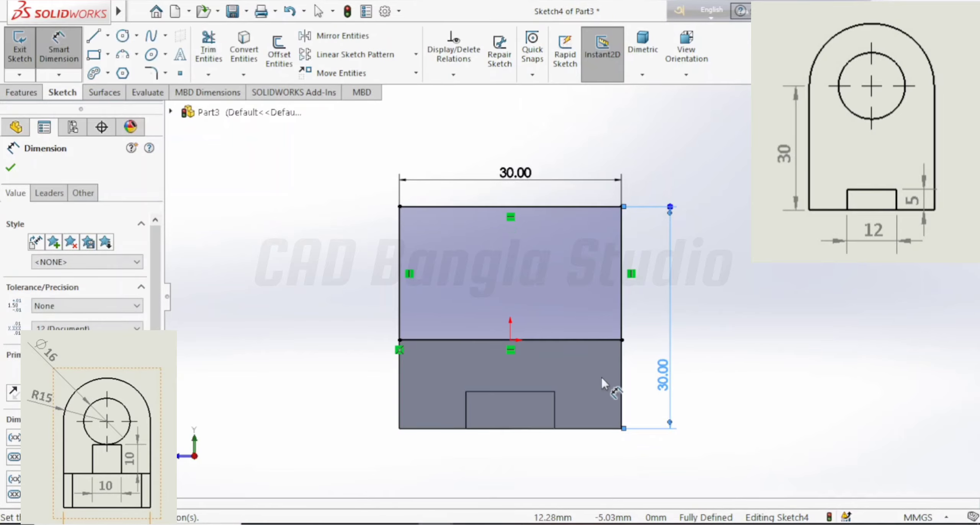
# Sketch a circle centred on the midpoint of the rectangle's top side and passing through its upper corner
pyautogui.click(123, 35)
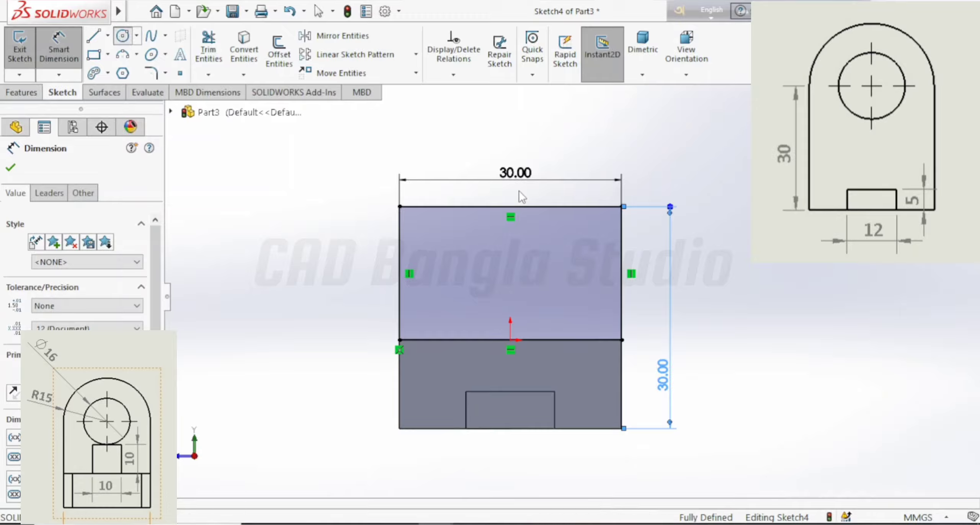
pyautogui.click(510, 207)
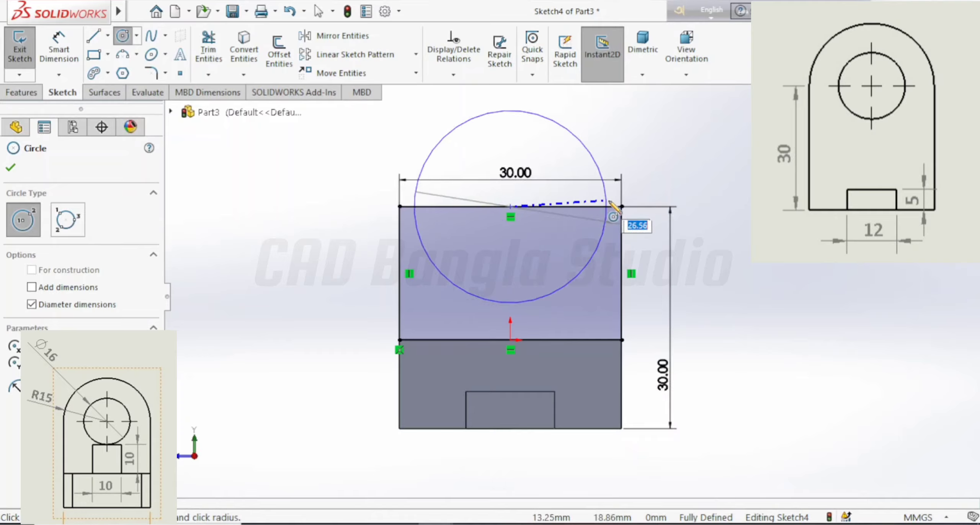
pyautogui.click(621, 207)
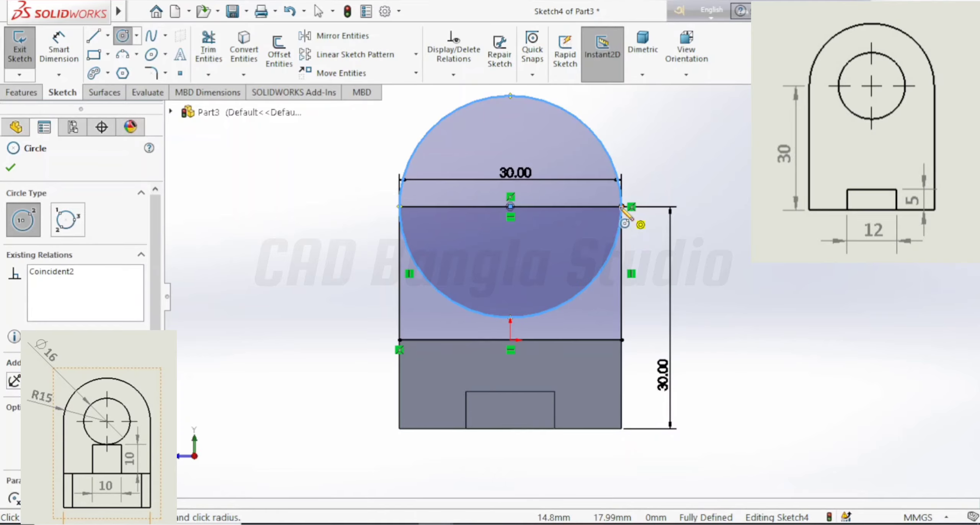
pyautogui.press('Escape')
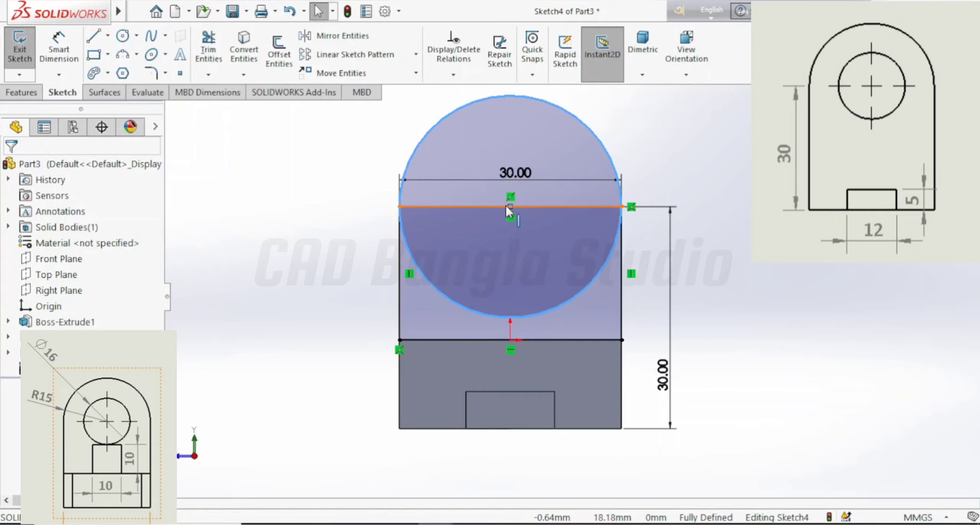
# Sketch a smaller concentric circle about 17 mm in diameter inside the large circle
pyautogui.press('Return')
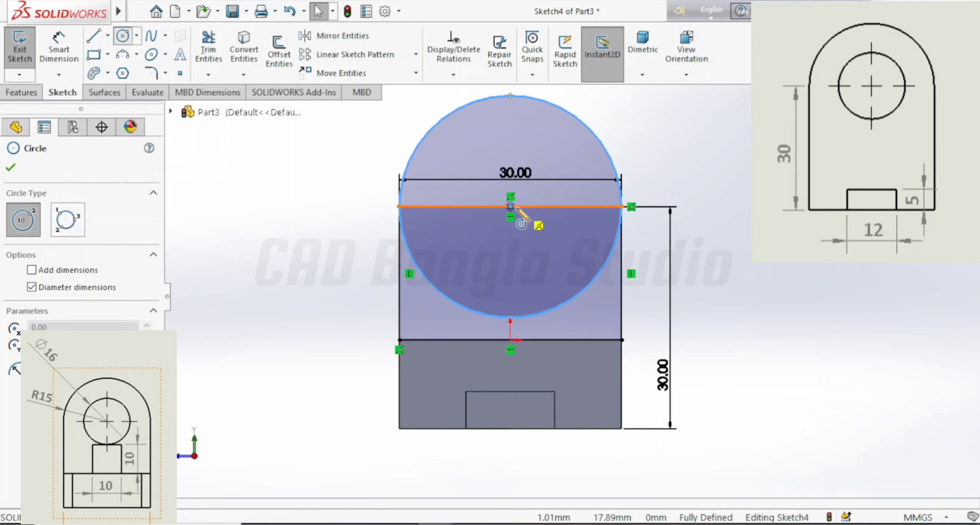
pyautogui.click(510, 207)
pyautogui.click(561, 247)
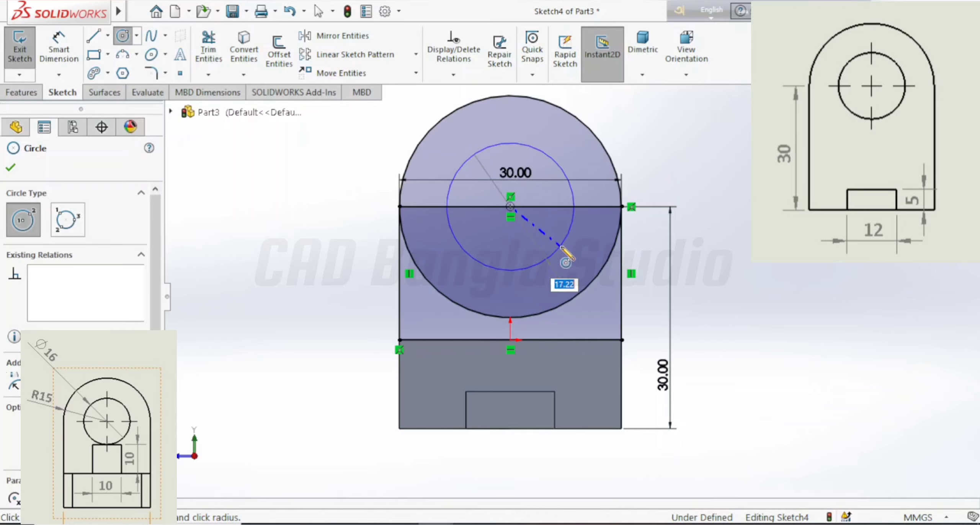
pyautogui.press('Escape')
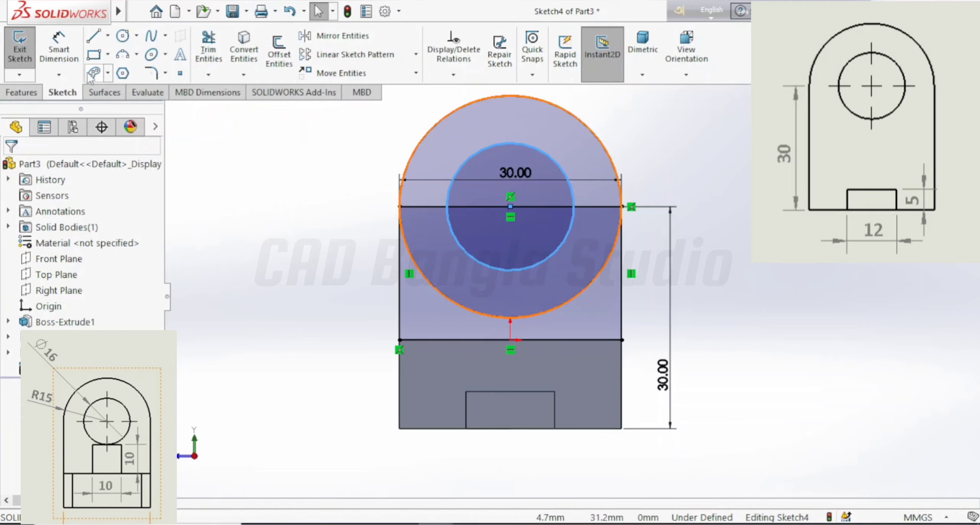
# Set the inner circle's diameter to 16 mm and finish dimensioning
pyautogui.click(57, 49)
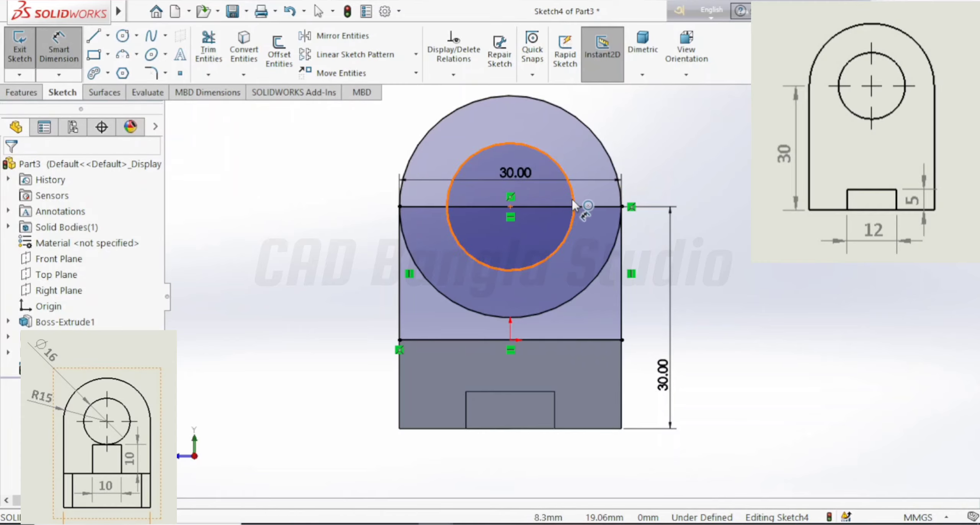
pyautogui.click(619, 163)
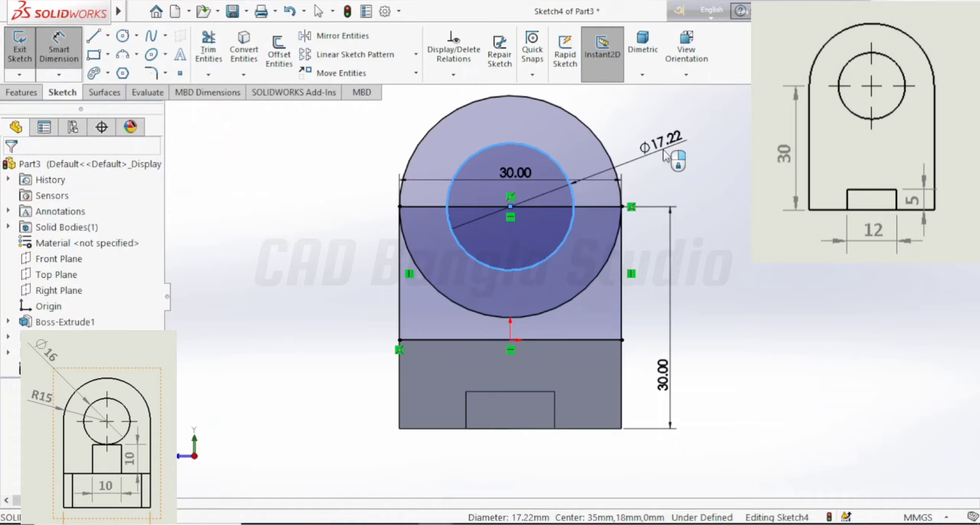
pyautogui.click(665, 155)
pyautogui.write('16')
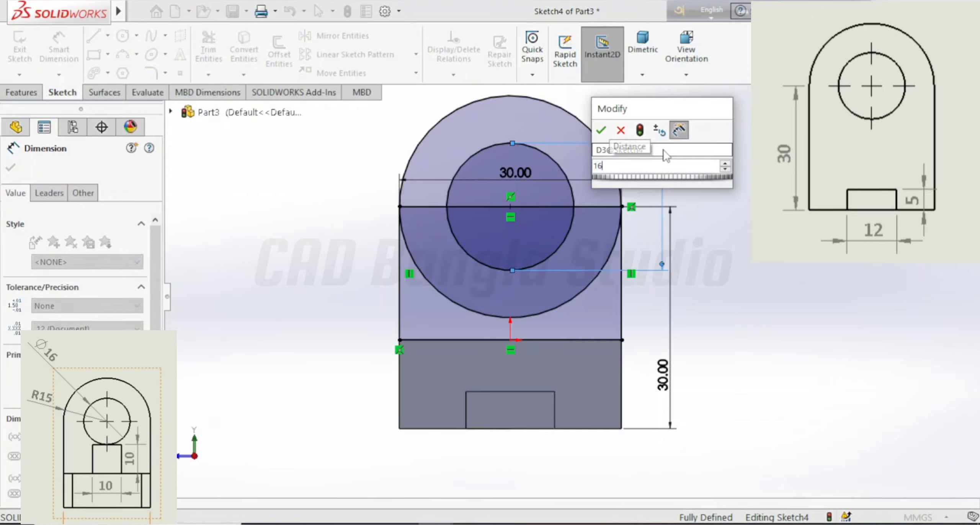
pyautogui.press('Return')
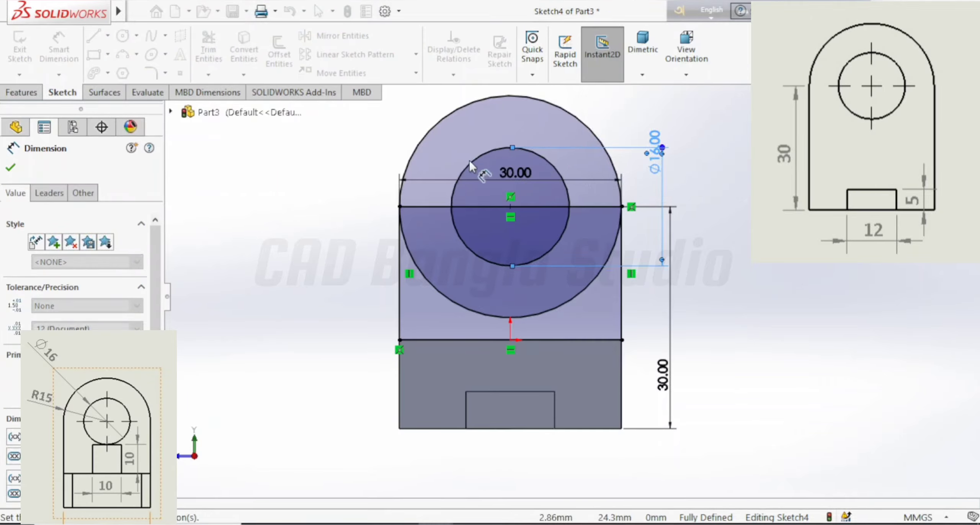
pyautogui.press('Escape')
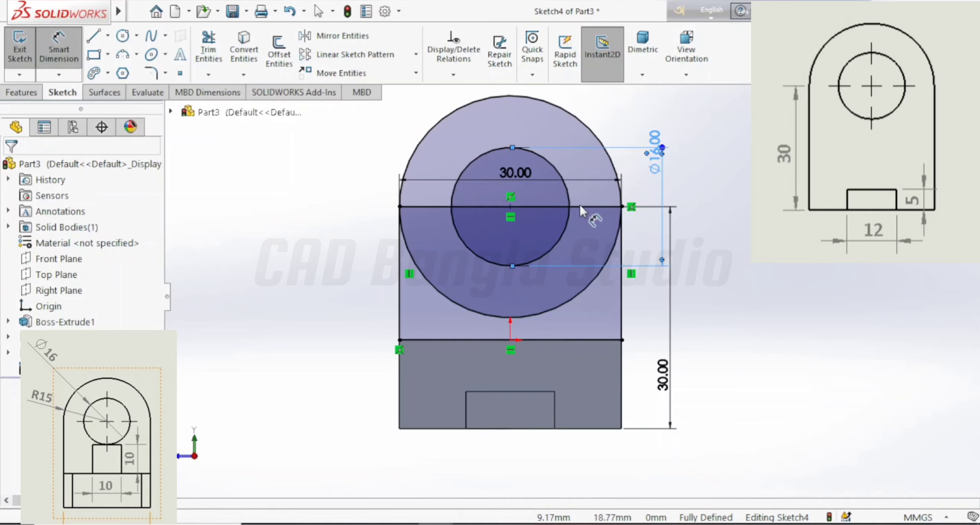
# Delete the rectangle's top line that crosses the two circles
pyautogui.click(590, 208)
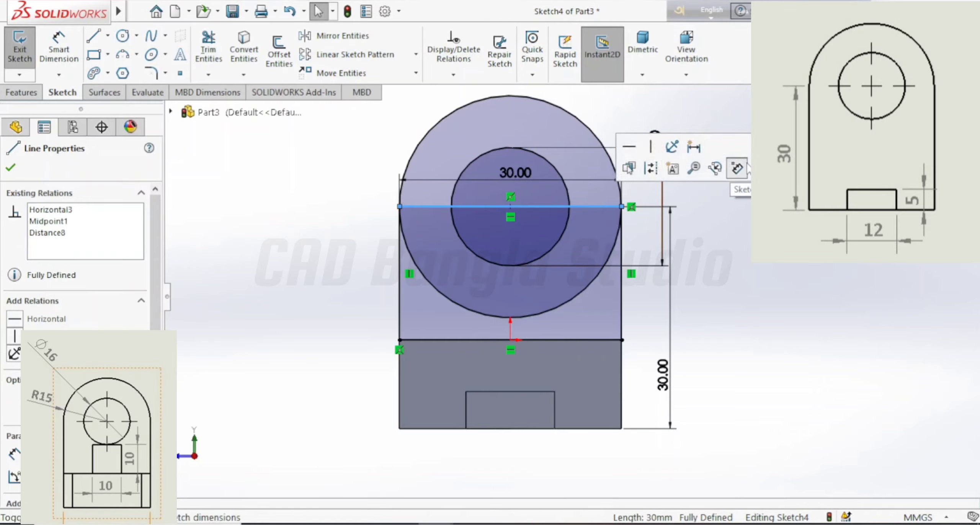
pyautogui.press('Delete')
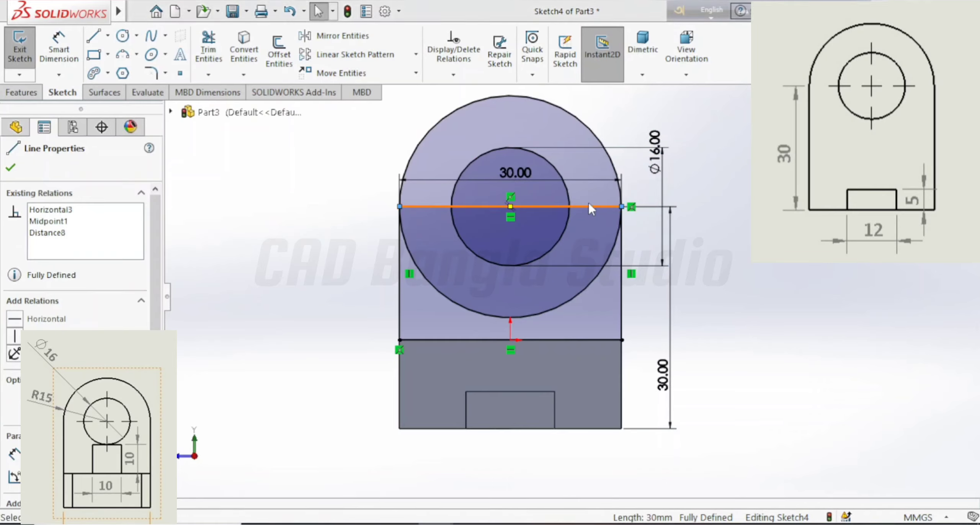
pyautogui.click(412, 270)
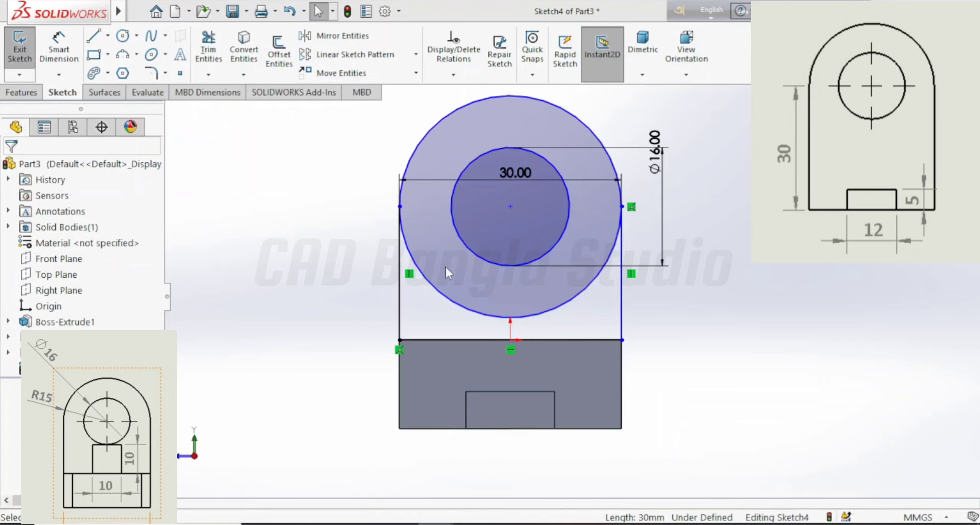
# Trim away the lower half of the large outer circle, leaving a round-topped upright outline
pyautogui.click(211, 54)
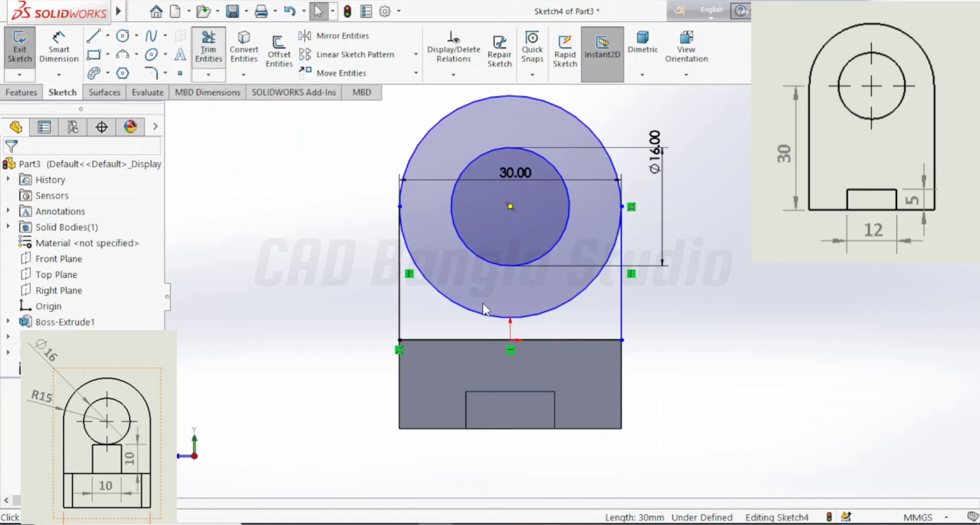
pyautogui.click(483, 314)
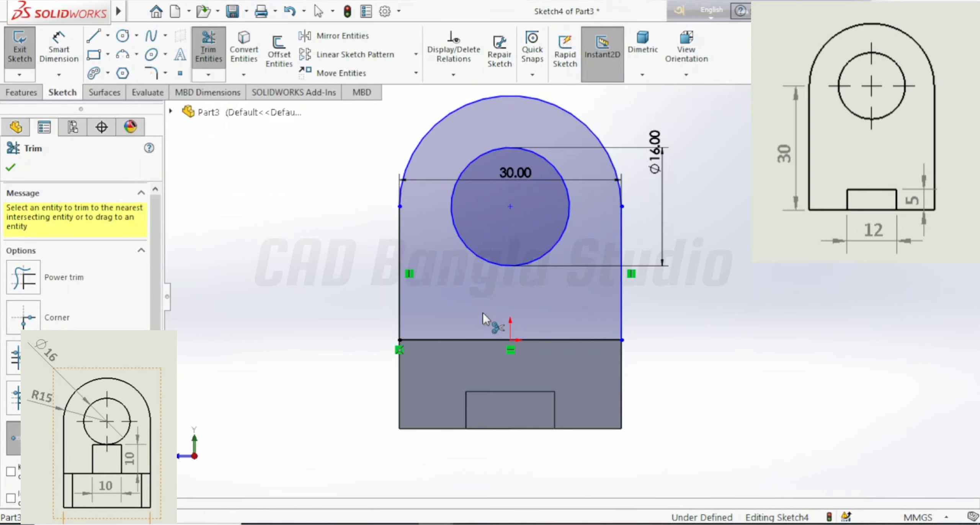
pyautogui.click(10, 169)
# Extrude the round-topped profile with its hole 15 mm in the reversed direction, over the base
pyautogui.moveTo(324, 367); pyautogui.dragTo(475, 398, button='middle')
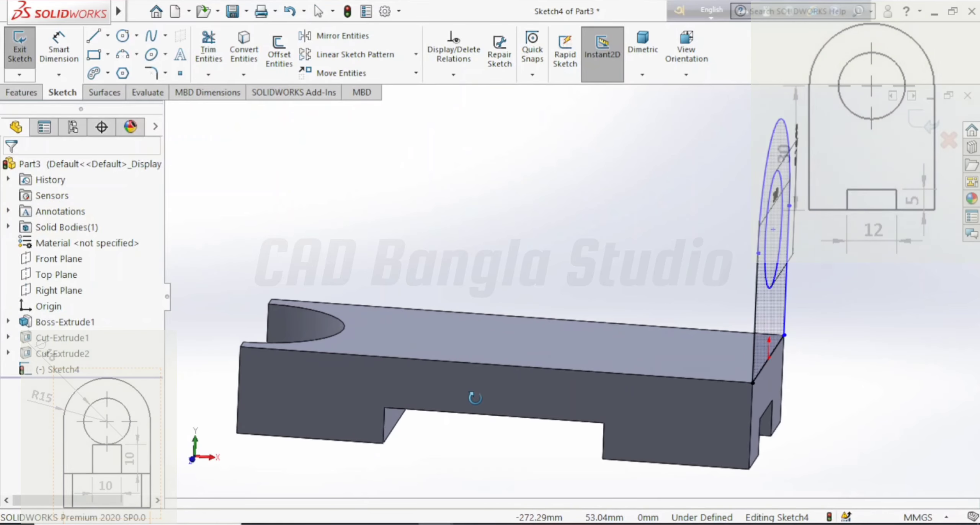
pyautogui.click(21, 92)
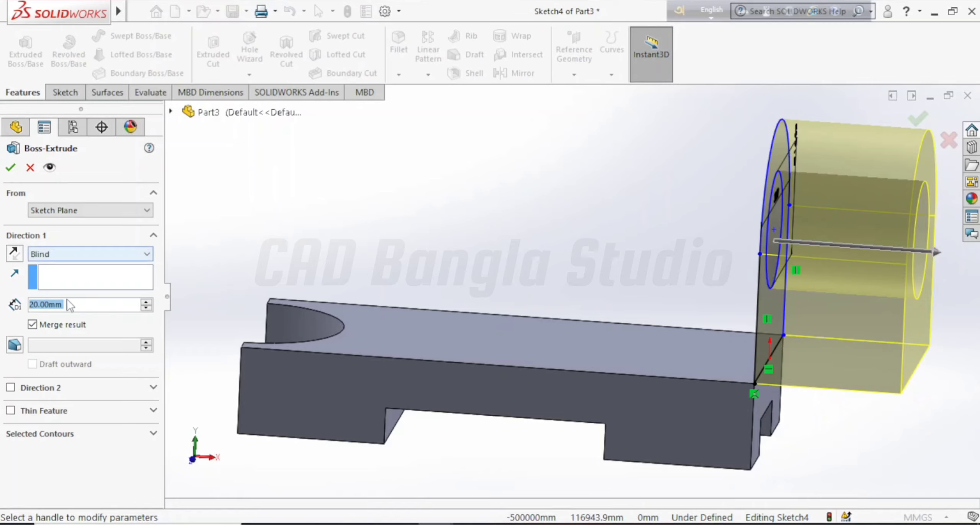
pyautogui.click(15, 254)
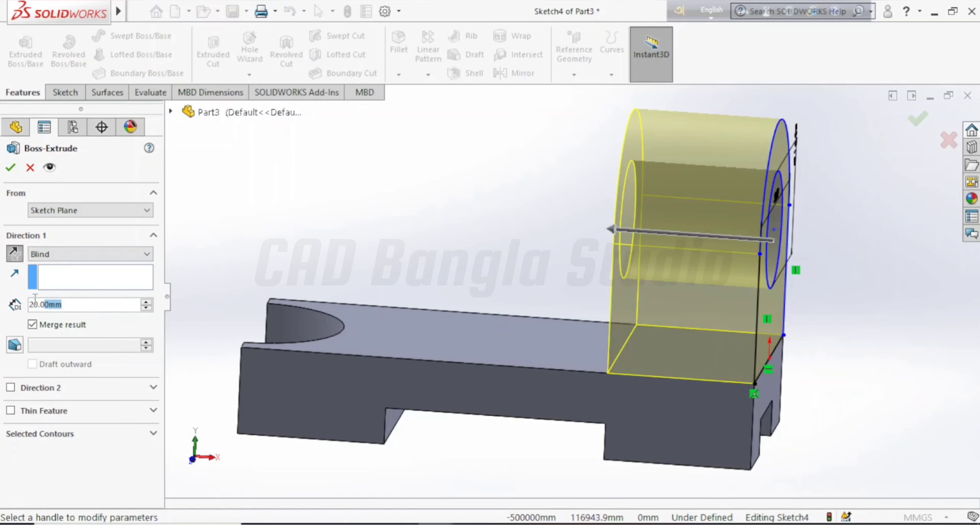
pyautogui.write('15')
pyautogui.press('Return')
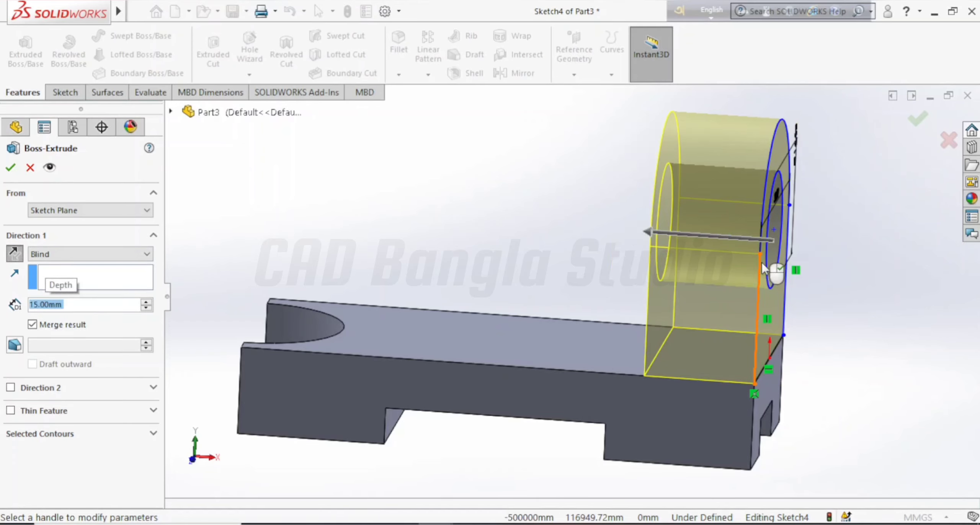
pyautogui.click(11, 169)
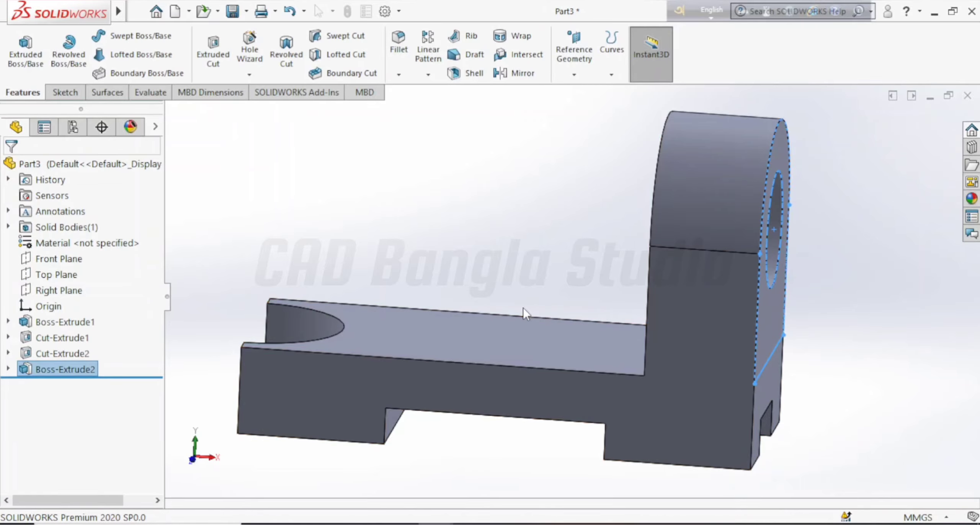
# Start a new sketch on the Front Plane
pyautogui.moveTo(558, 309); pyautogui.dragTo(597, 316, button='middle')
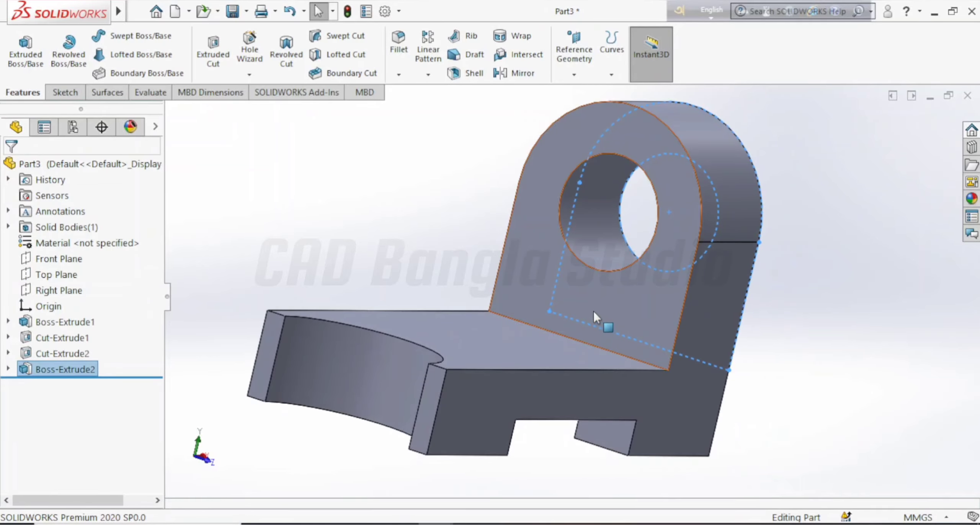
pyautogui.click(594, 311)
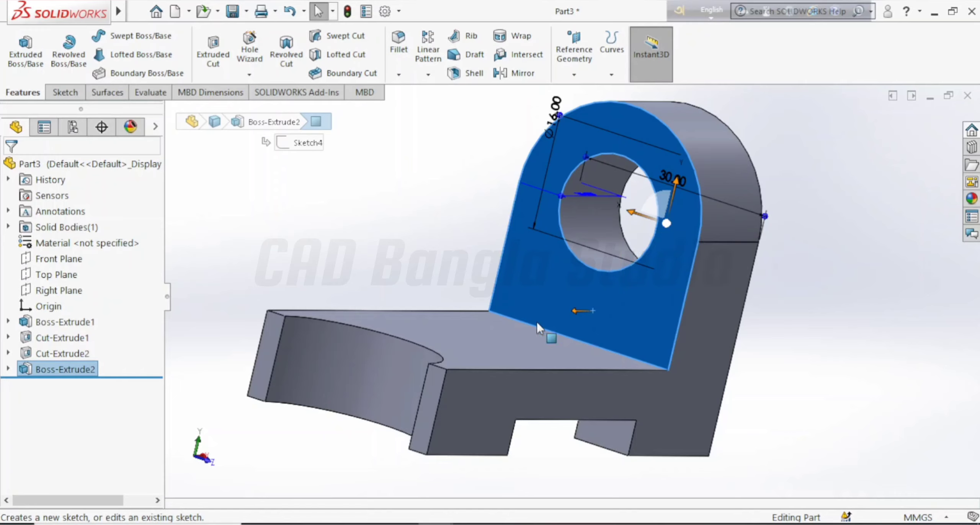
pyautogui.click(300, 251)
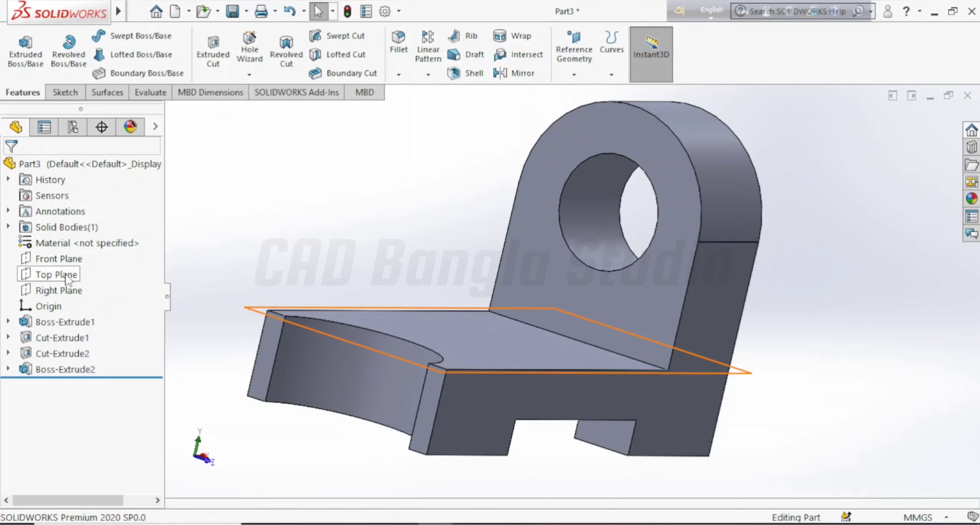
pyautogui.click(58, 265)
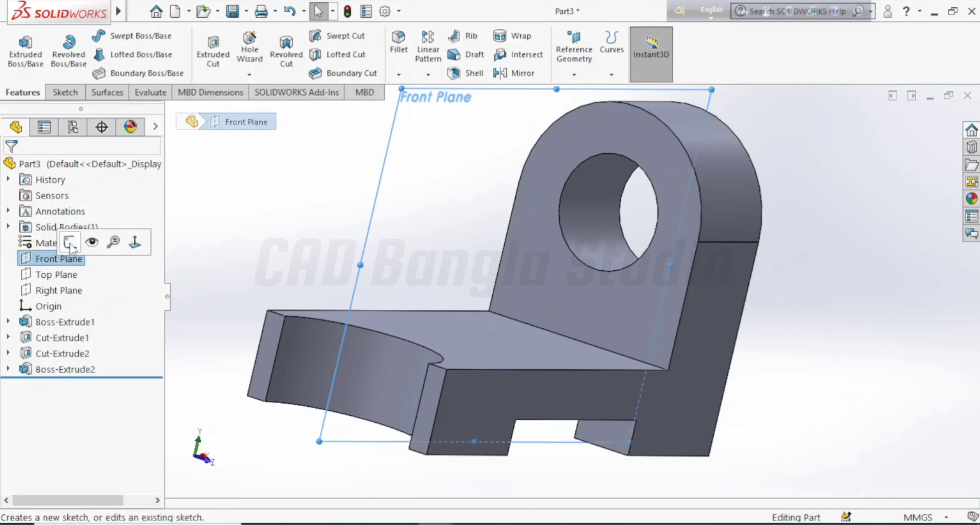
pyautogui.click(71, 237)
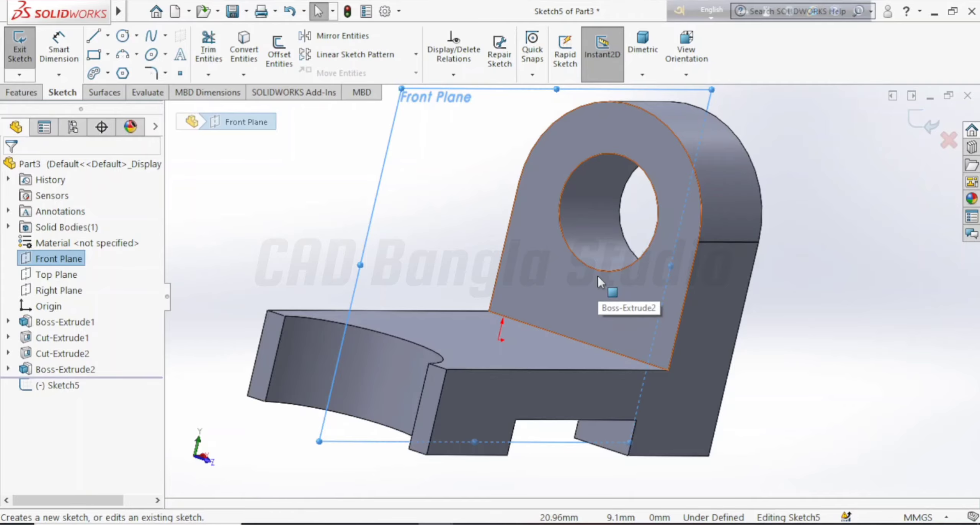
pyautogui.hotkey('ctrl', '1')
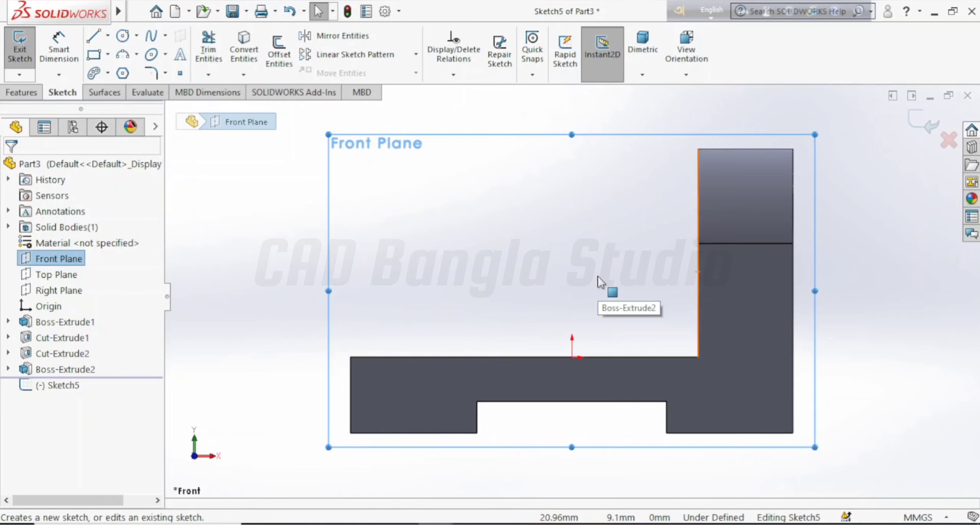
pyautogui.moveTo(635, 267); pyautogui.dragTo(685, 299, button='middle')
# Sketch a closed right triangle in the corner between base and upright, with a sloping side about 17 mm long
pyautogui.press('l')
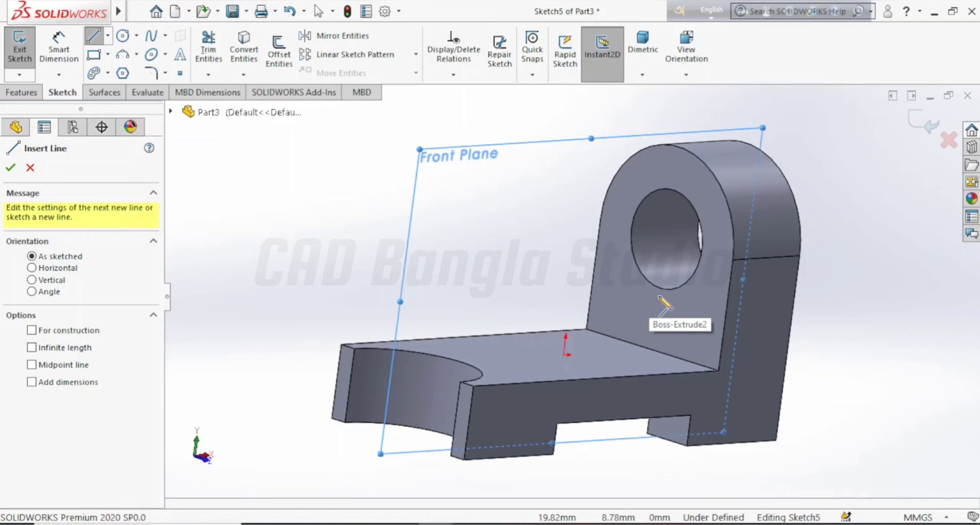
pyautogui.click(642, 315)
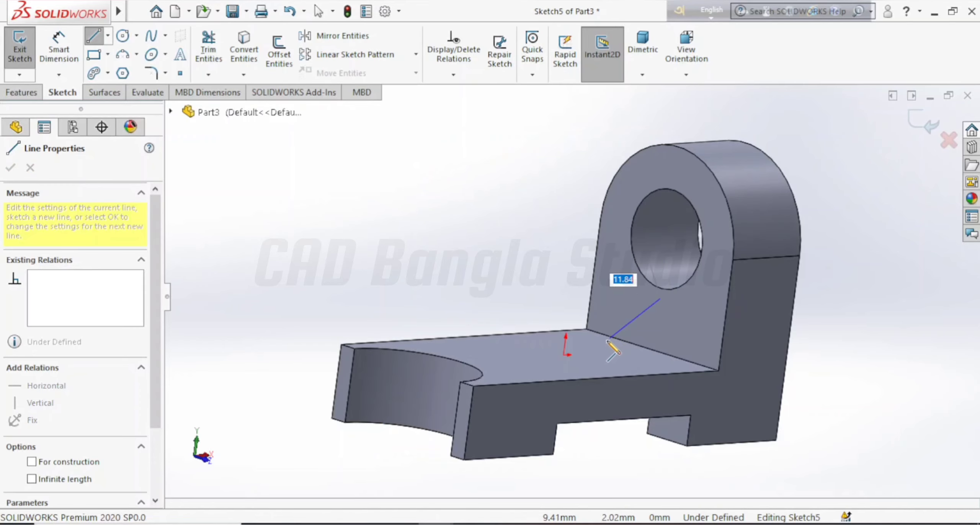
pyautogui.click(589, 354)
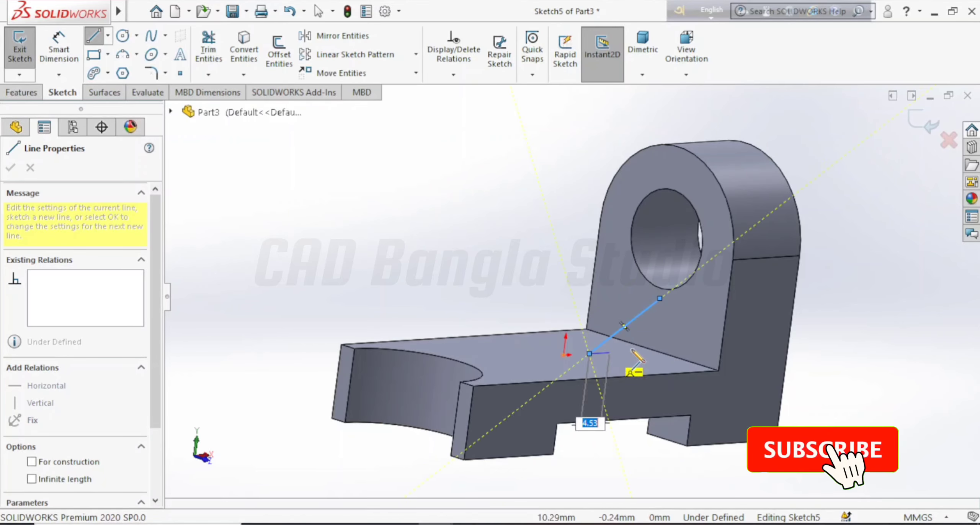
pyautogui.click(652, 350)
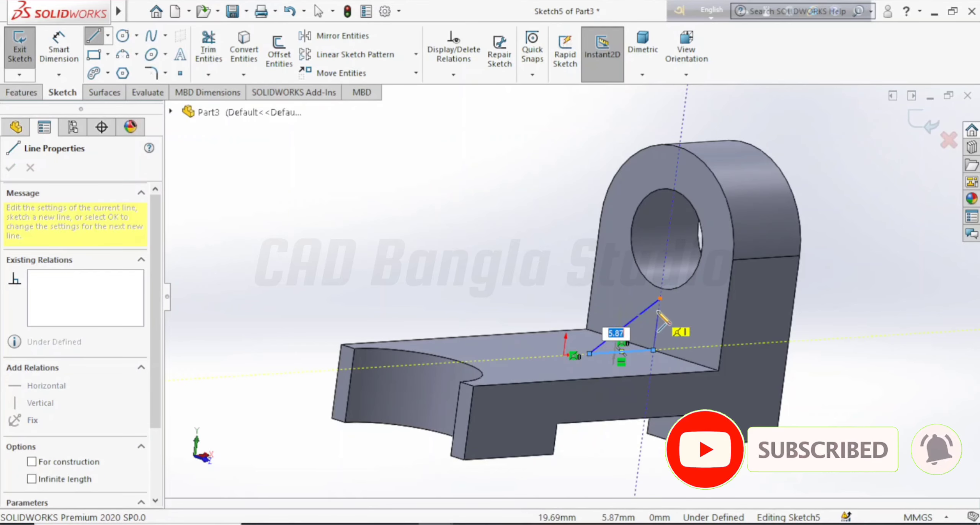
pyautogui.click(660, 298)
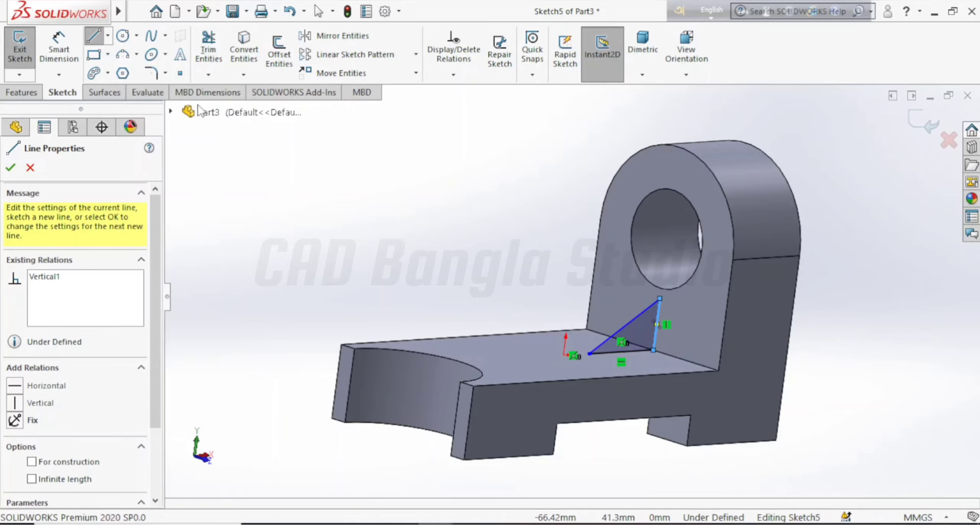
# Dimension the triangle's sloping side and set its length to 25 mm
pyautogui.click(47, 35)
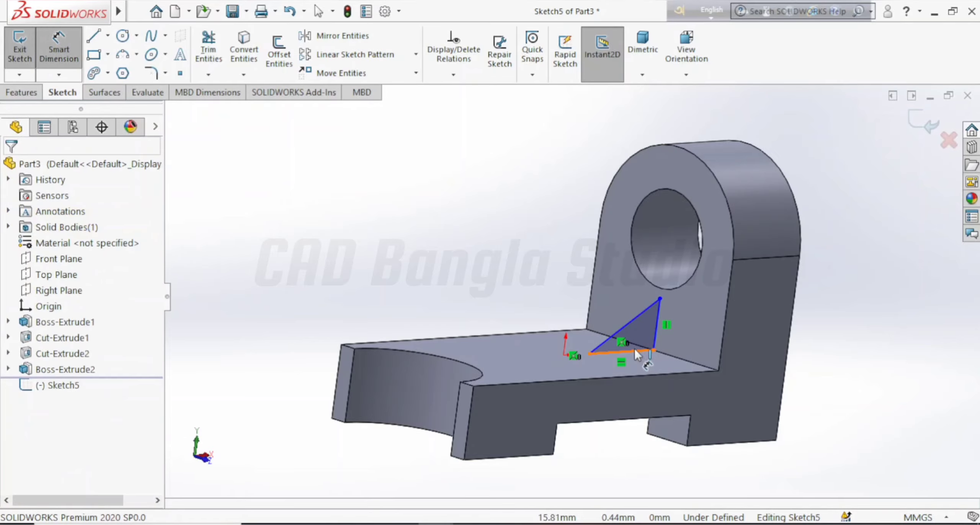
pyautogui.click(626, 325)
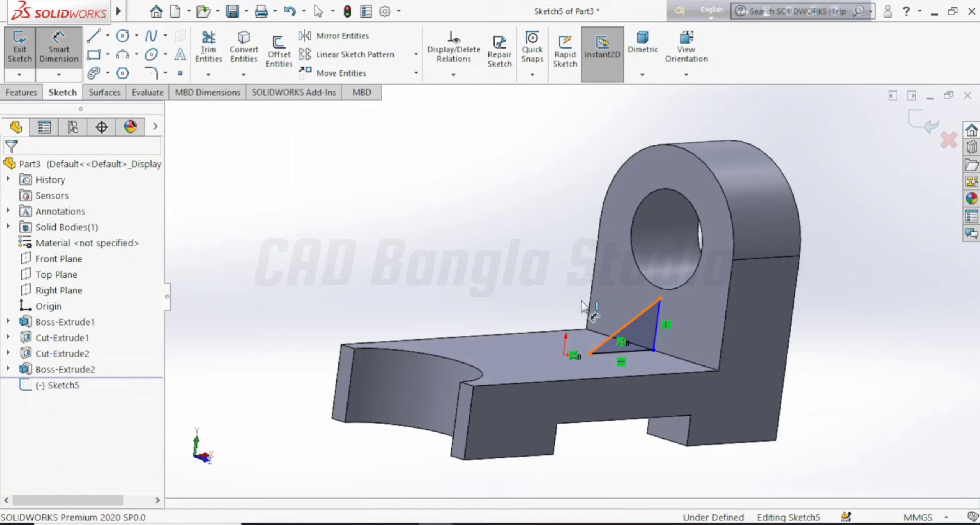
pyautogui.click(548, 281)
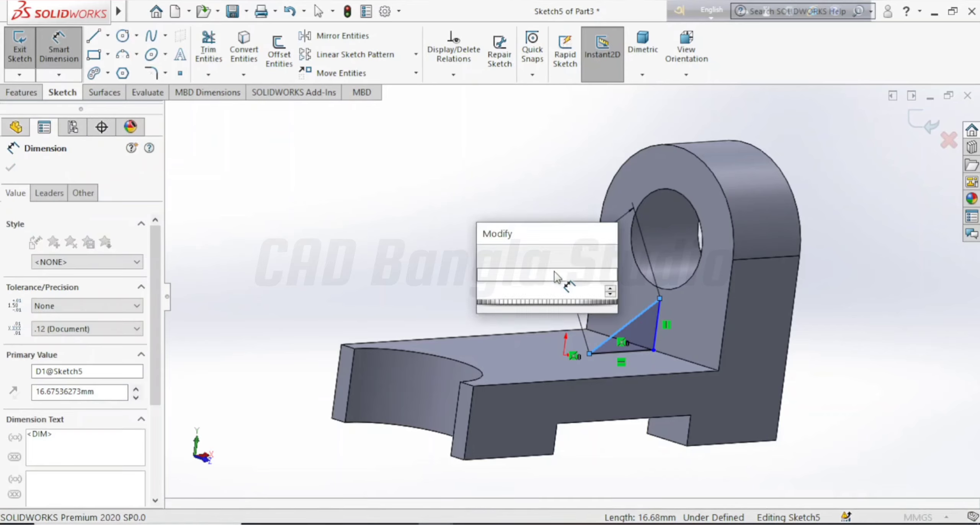
pyautogui.write('25')
pyautogui.press('Return')
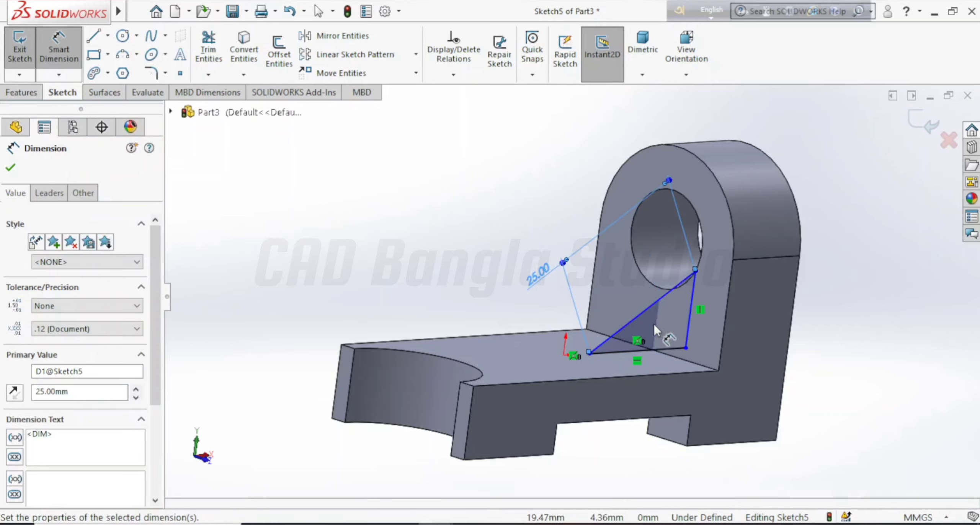
# Dimension the triangle's vertical side at 10 mm and finish dimensioning
pyautogui.click(691, 316)
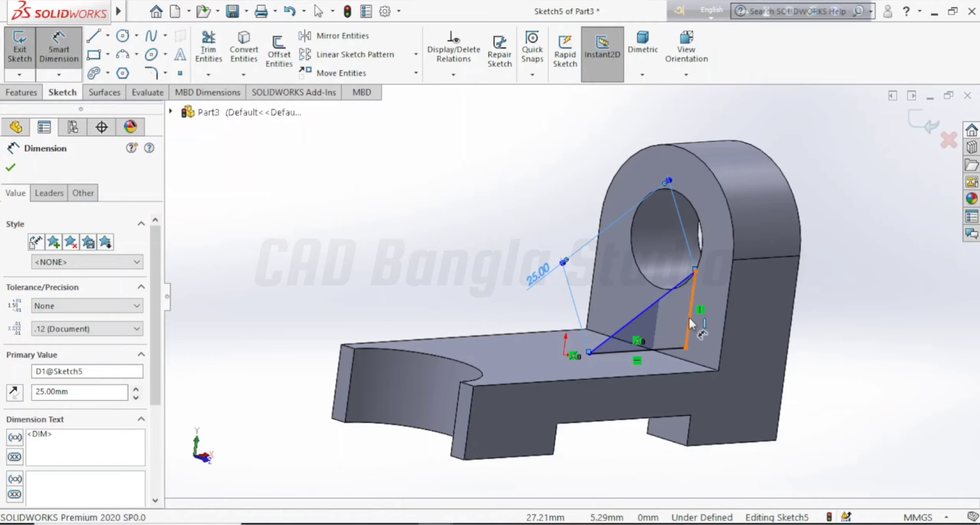
pyautogui.click(706, 329)
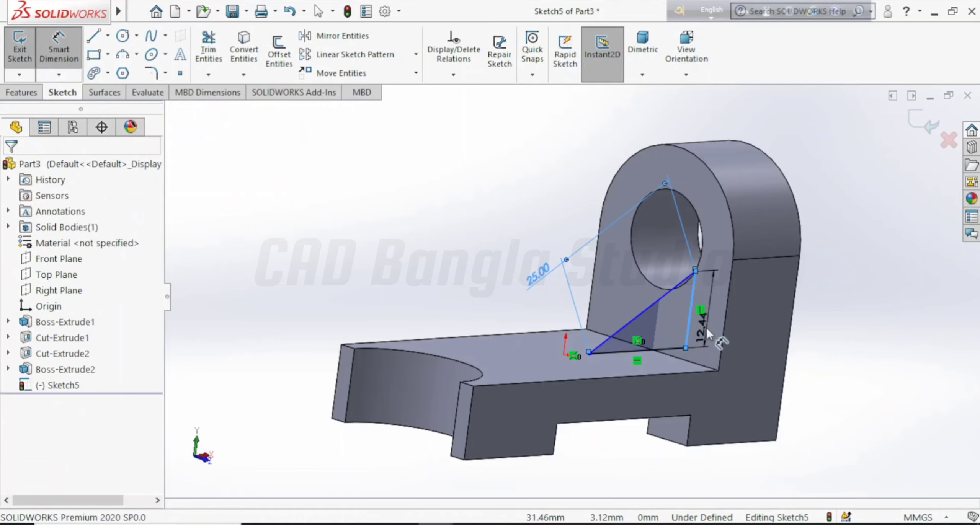
pyautogui.press('Return')
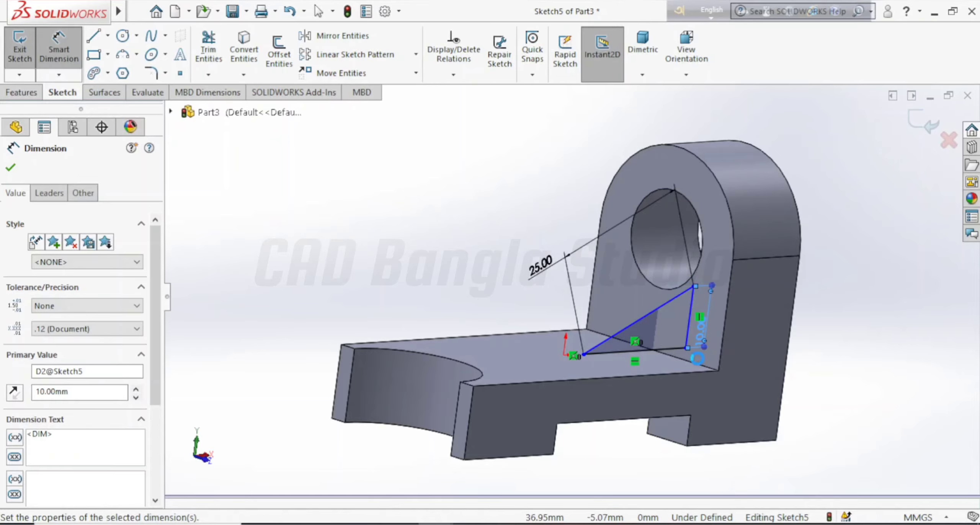
pyautogui.press('Escape')
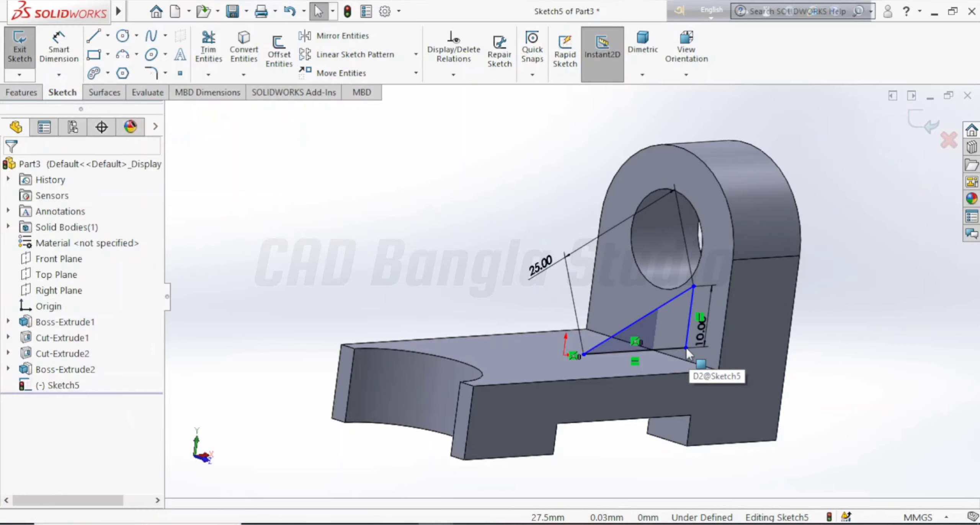
# Add a Pierce relation between the triangle's right-angle corner and the edge where the upright meets the base's top face
pyautogui.click(685, 348)
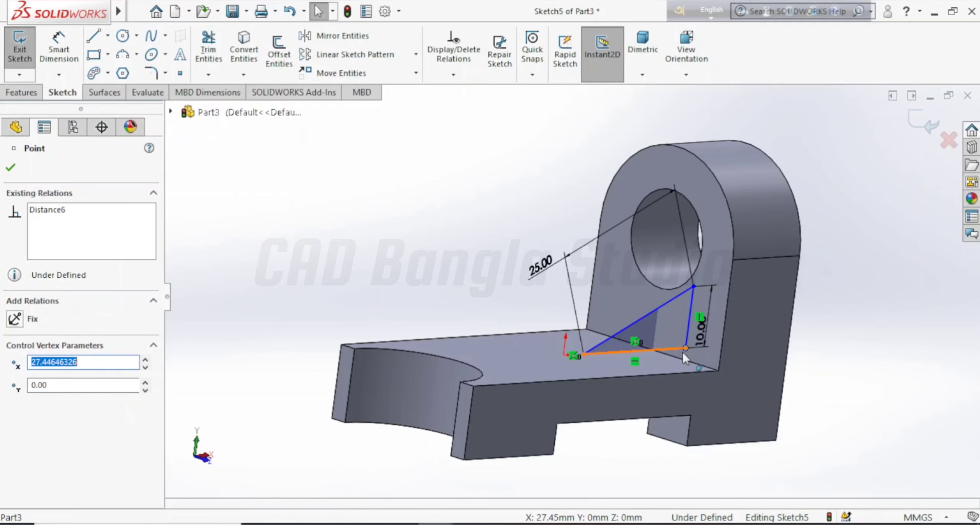
pyautogui.press('Escape')
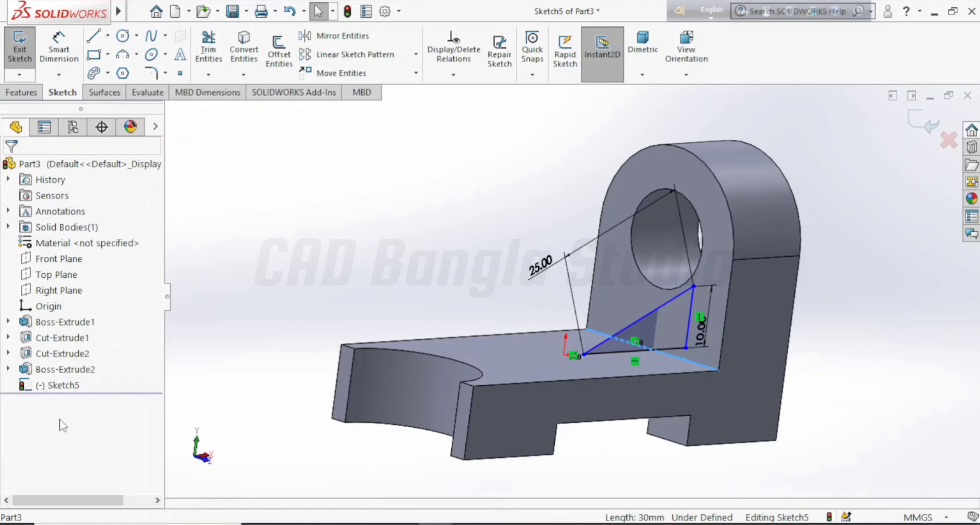
pyautogui.click(685, 347)
pyautogui.keyDown('ctrl'); pyautogui.click(701, 364); pyautogui.keyUp('ctrl')
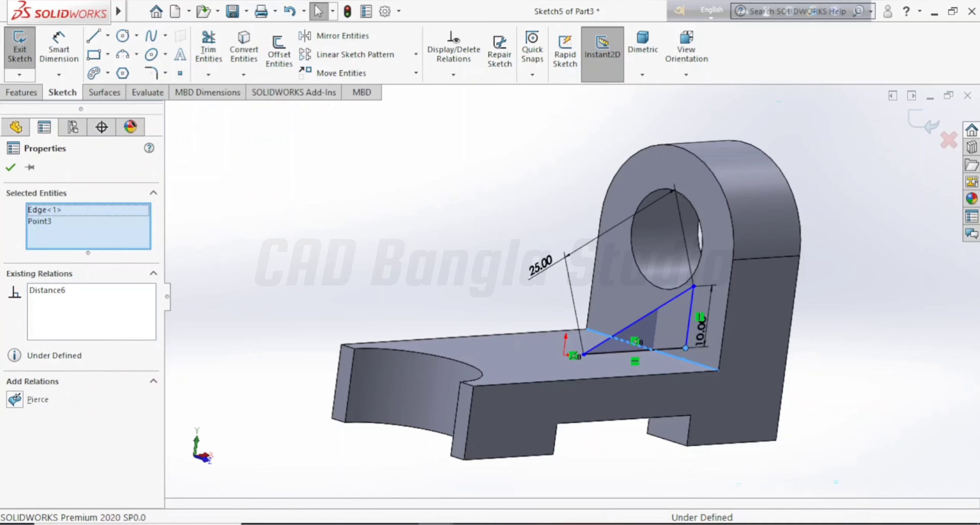
pyautogui.click(16, 400)
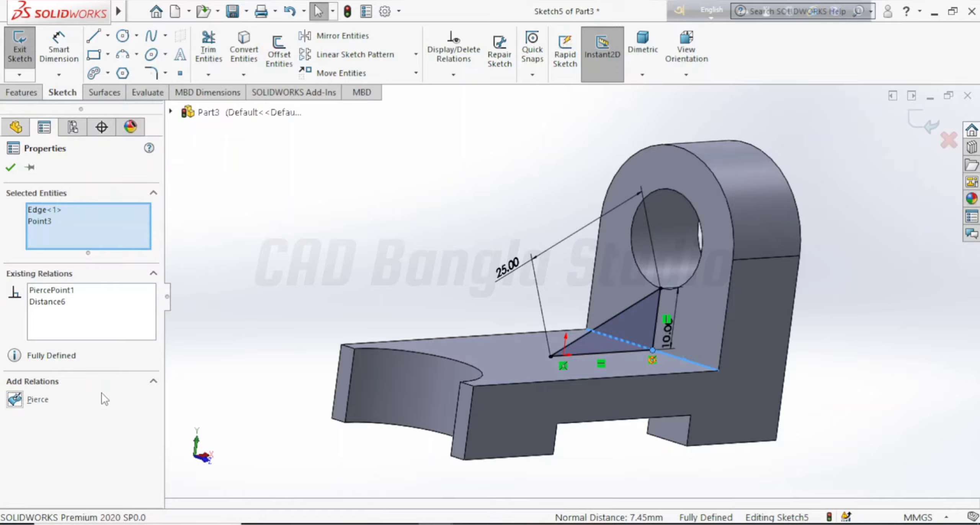
# Make the triangle's low tip coincident with the base's top face and its upper corner coincident with the upright's inner face
pyautogui.click(550, 356)
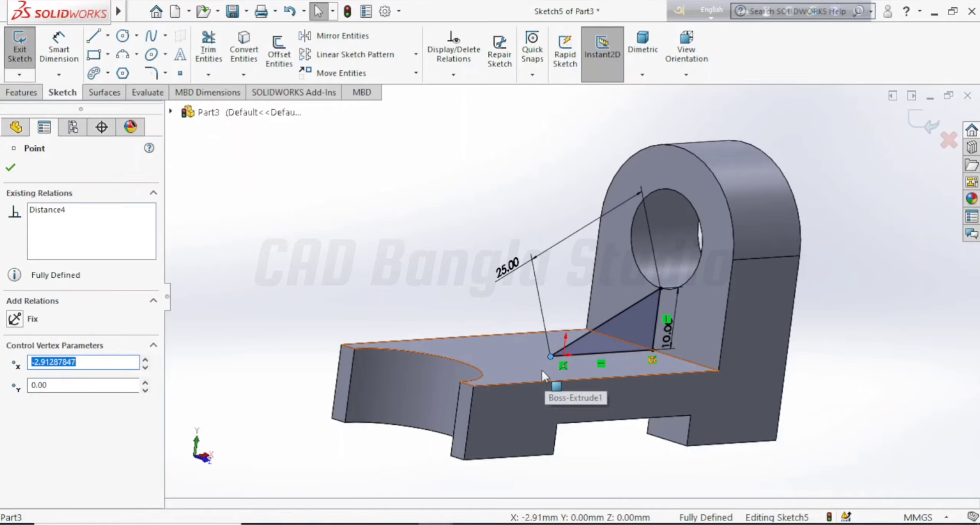
pyautogui.keyDown('ctrl'); pyautogui.click(541, 370); pyautogui.keyUp('ctrl')
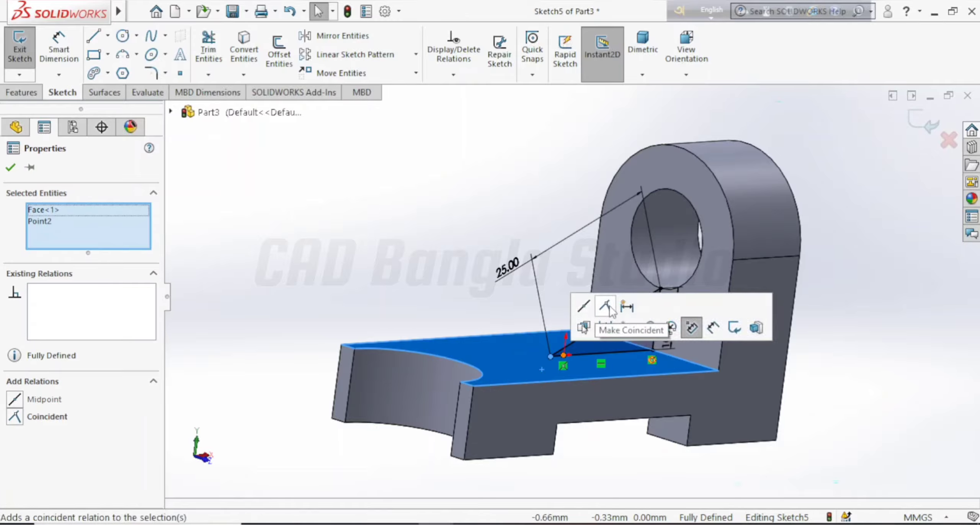
pyautogui.click(611, 312)
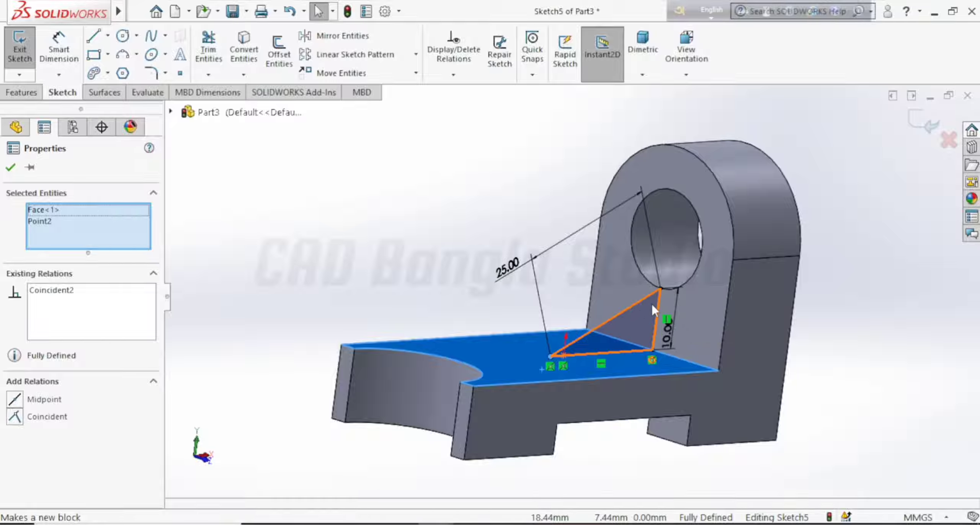
pyautogui.press('Escape')
pyautogui.click(660, 288)
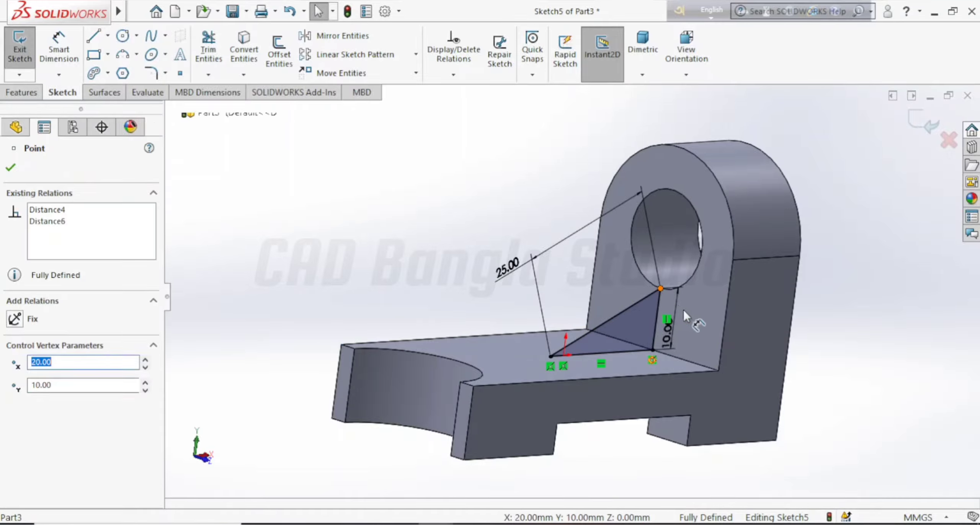
pyautogui.keyDown('ctrl'); pyautogui.click(685, 311); pyautogui.keyUp('ctrl')
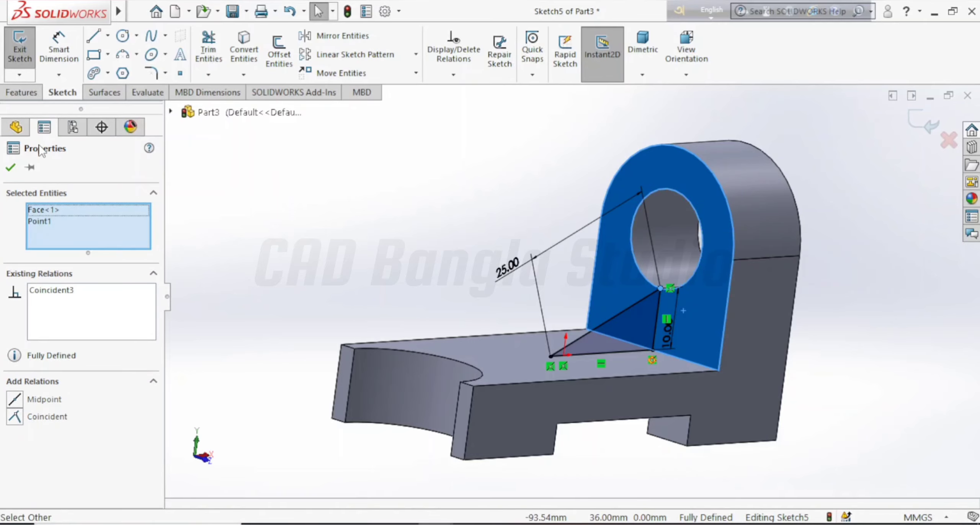
# Extrude the triangle sketch as a boss, Mid Plane with a 10 mm depth, to form the rib between base and upright
pyautogui.click(17, 169)
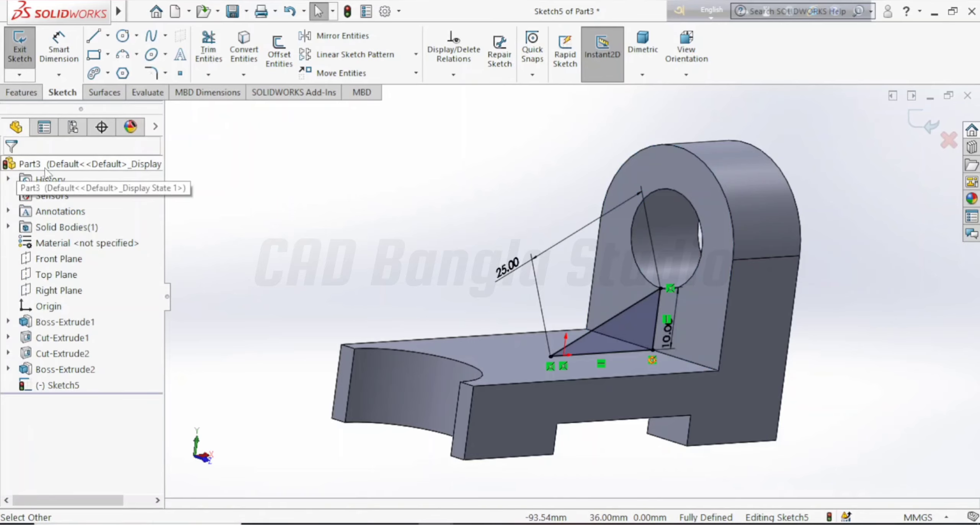
pyautogui.click(21, 93)
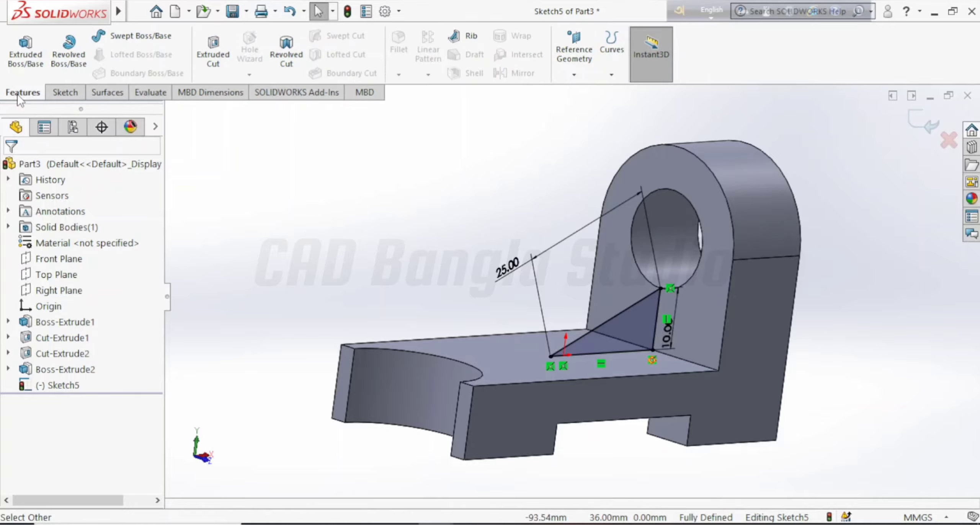
pyautogui.moveTo(581, 344)
pyautogui.mouseDown(button='middle')
pyautogui.moveTo(628, 361)
pyautogui.moveTo(633, 379)
pyautogui.moveTo(622, 372)
pyautogui.mouseUp(button='middle')
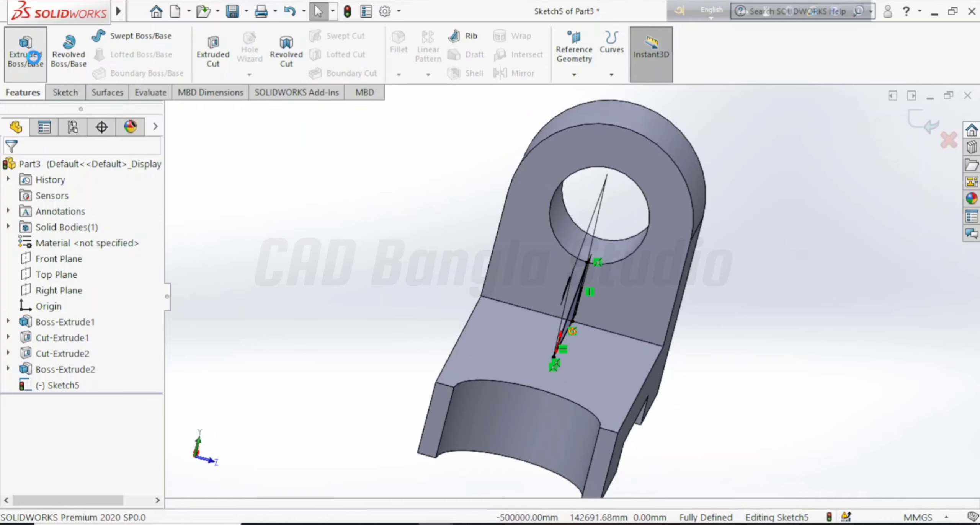
pyautogui.click(34, 58)
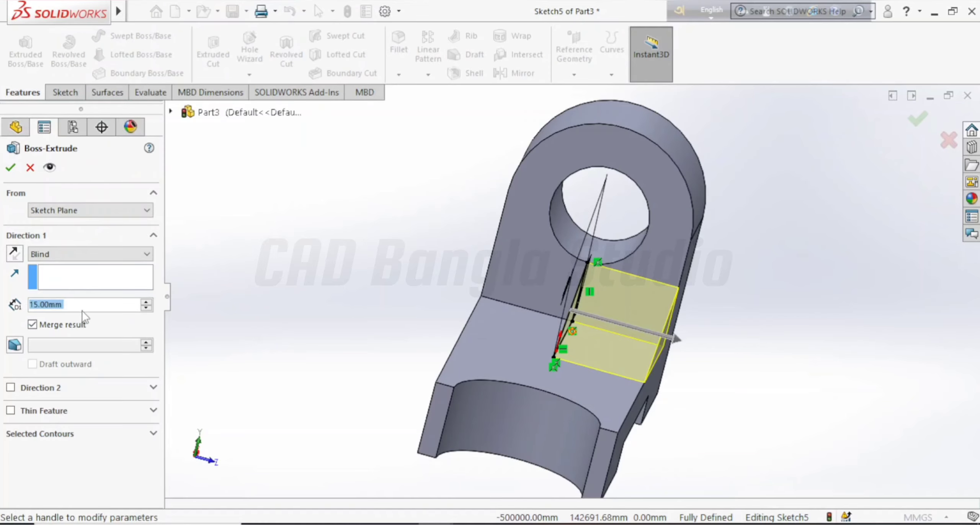
pyautogui.write('10')
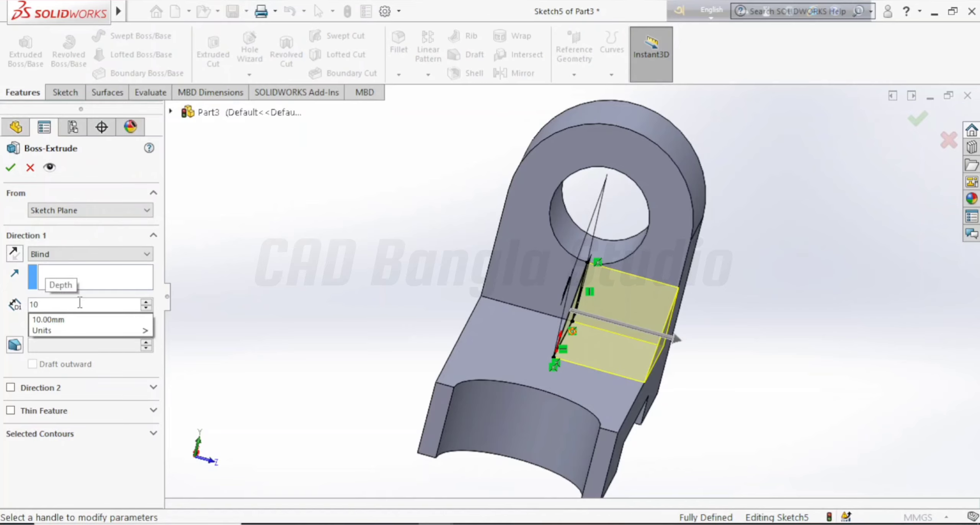
pyautogui.press('Return')
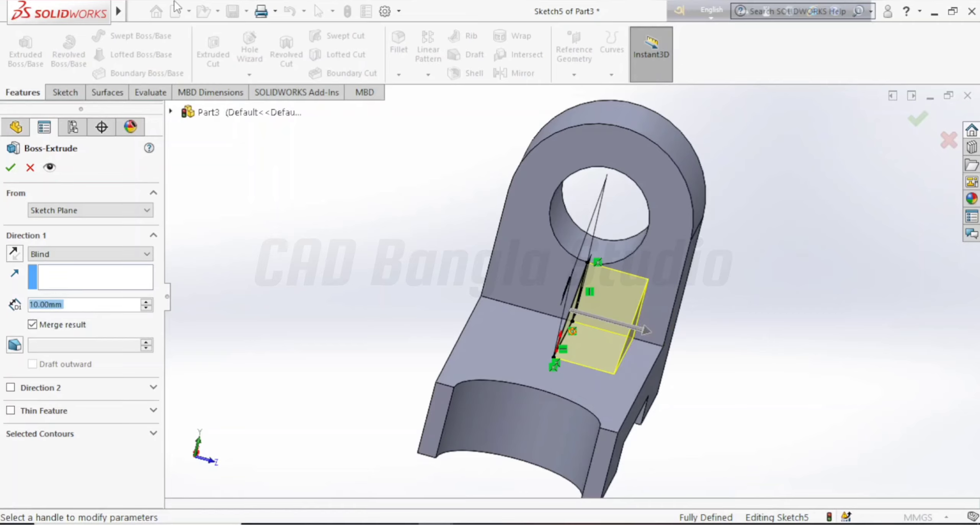
pyautogui.click(77, 254)
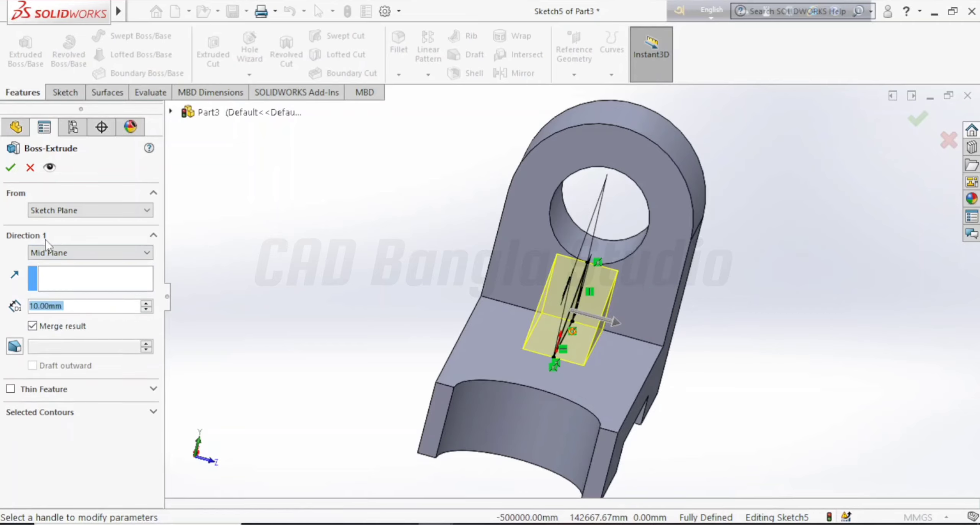
pyautogui.click(10, 171)
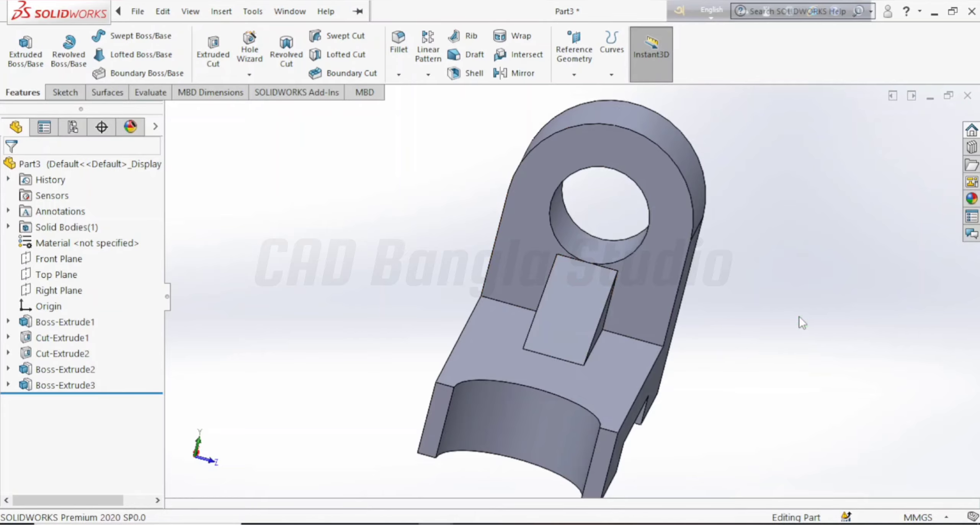
pyautogui.moveTo(799, 314); pyautogui.dragTo(461, 317, button='middle')
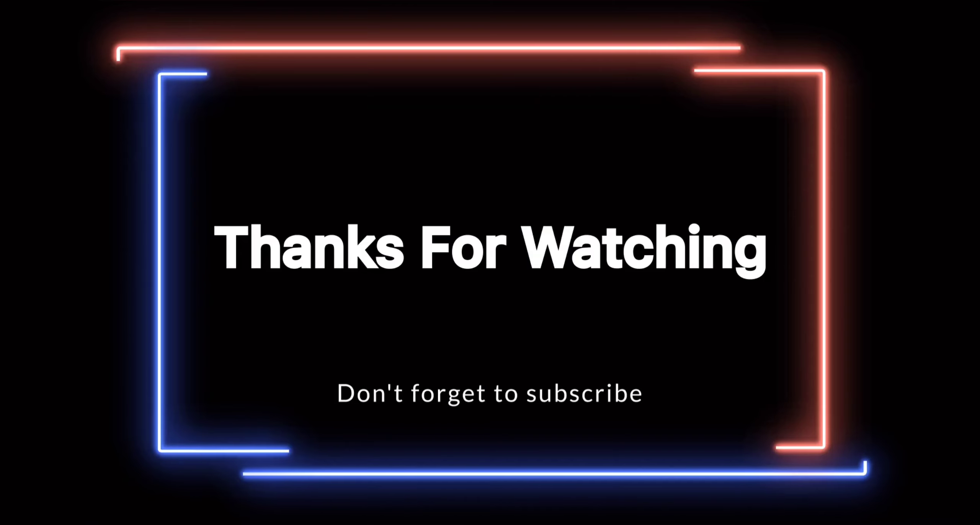